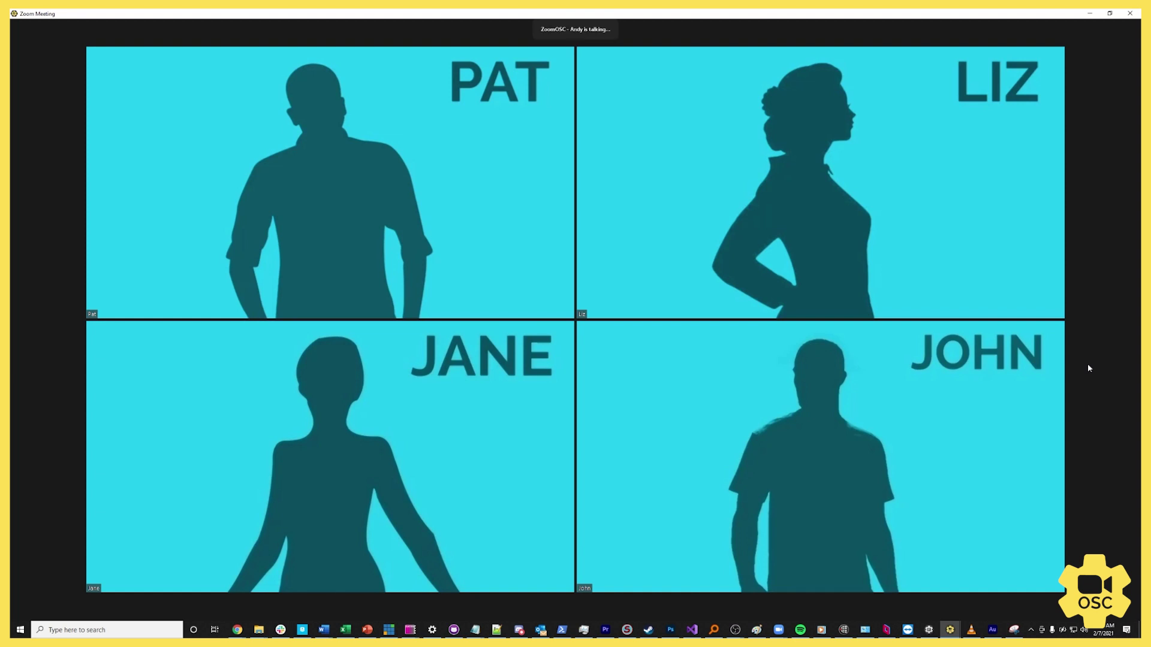
Drag PAT's separate Zoom video window into position beside the meeting.
mouse_move(31, 398)
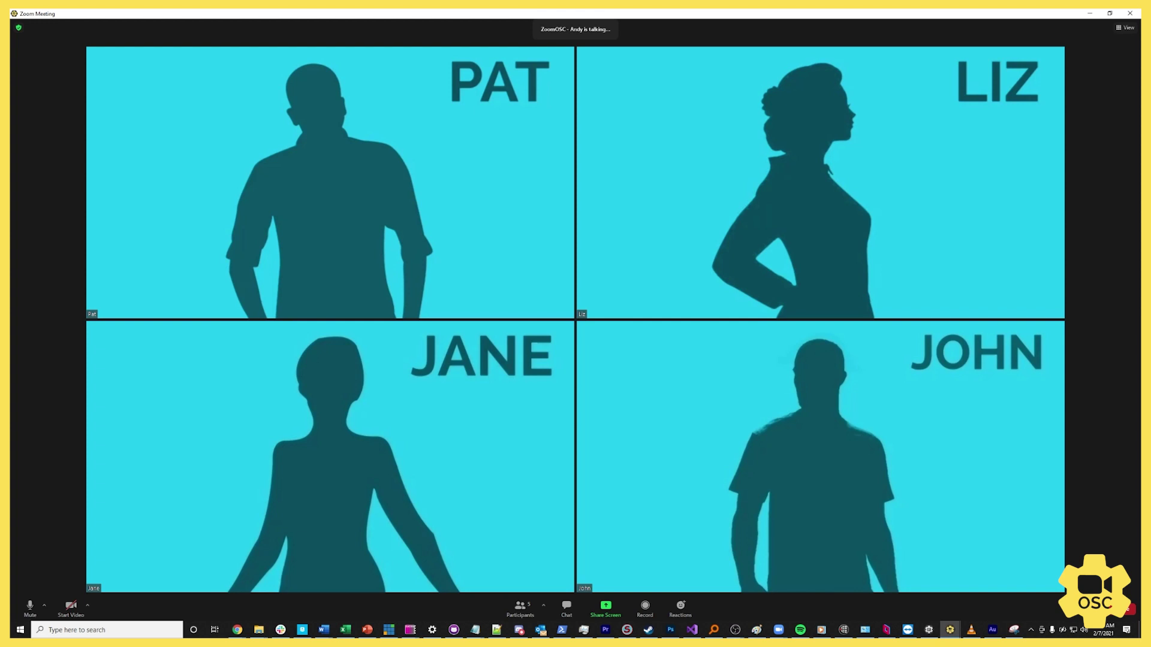
drag(179, 305, 687, 210)
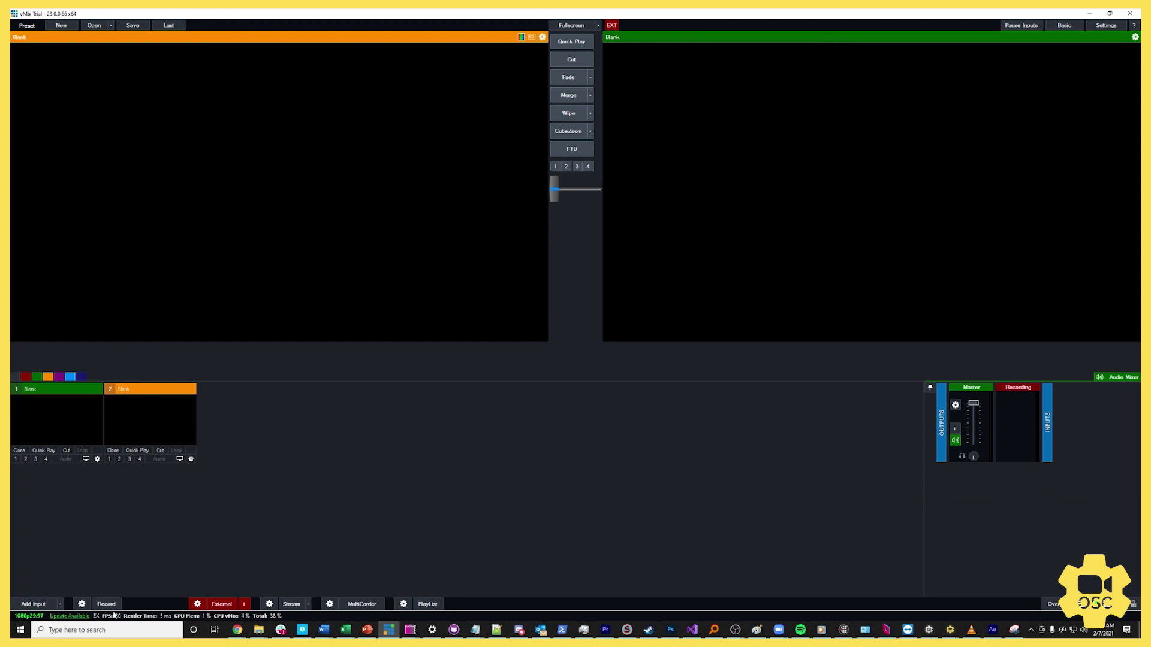
Add a Local Desktop Capture input of Display3, which shows PAT's video.
double_click(385, 526)
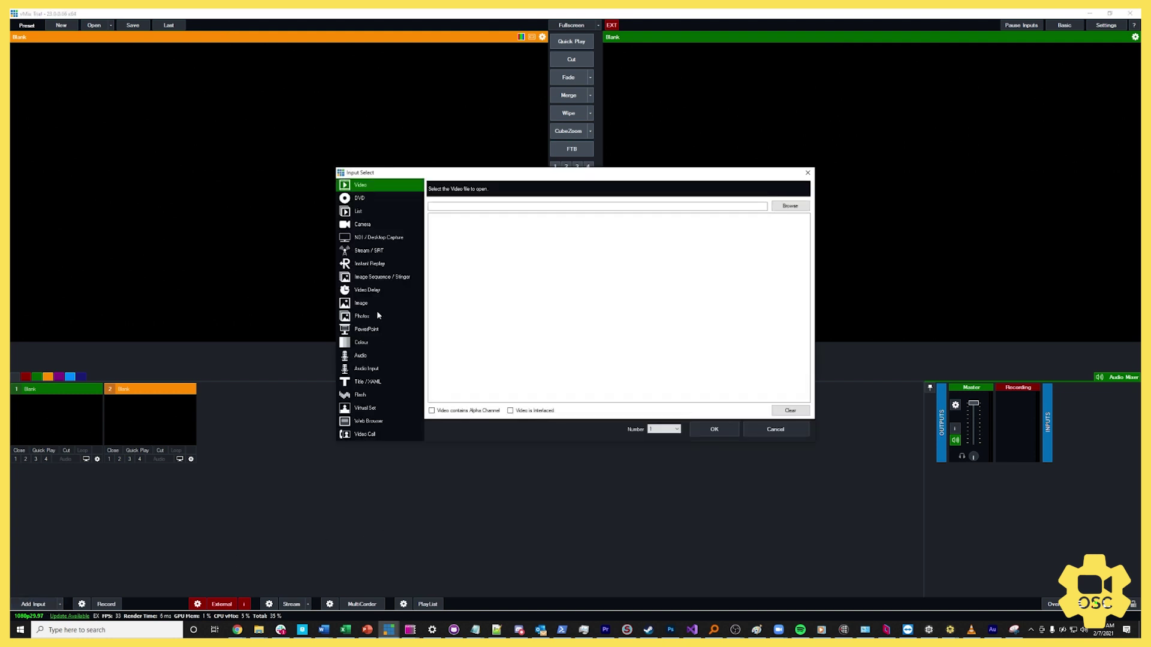
click(377, 238)
click(534, 189)
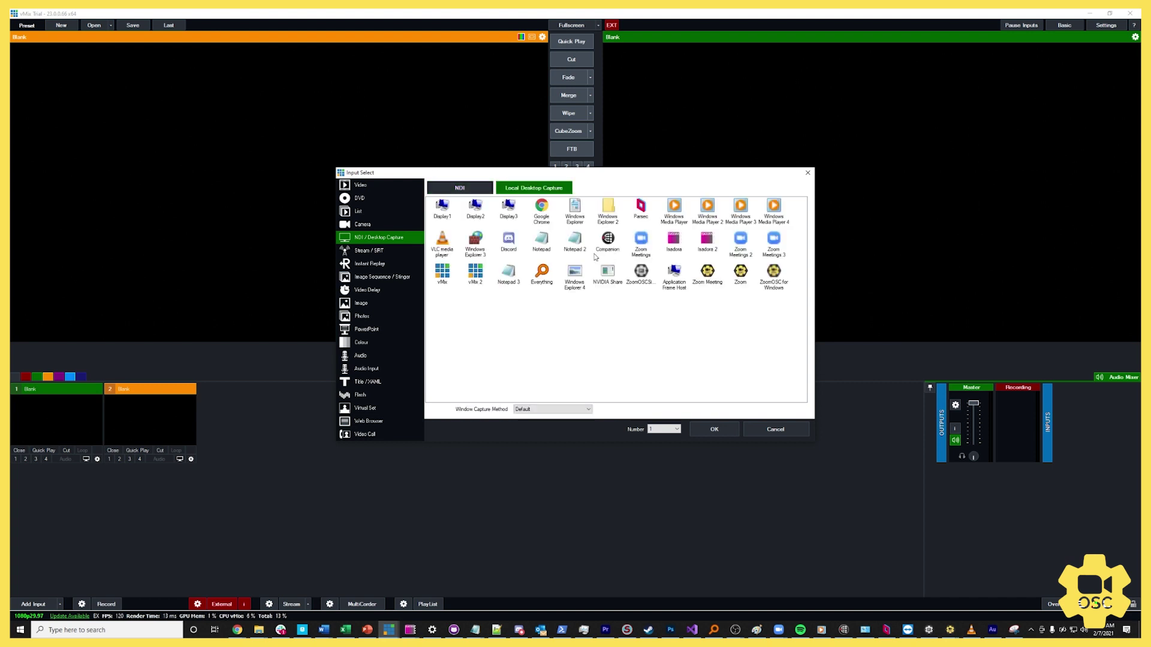
click(509, 207)
click(712, 437)
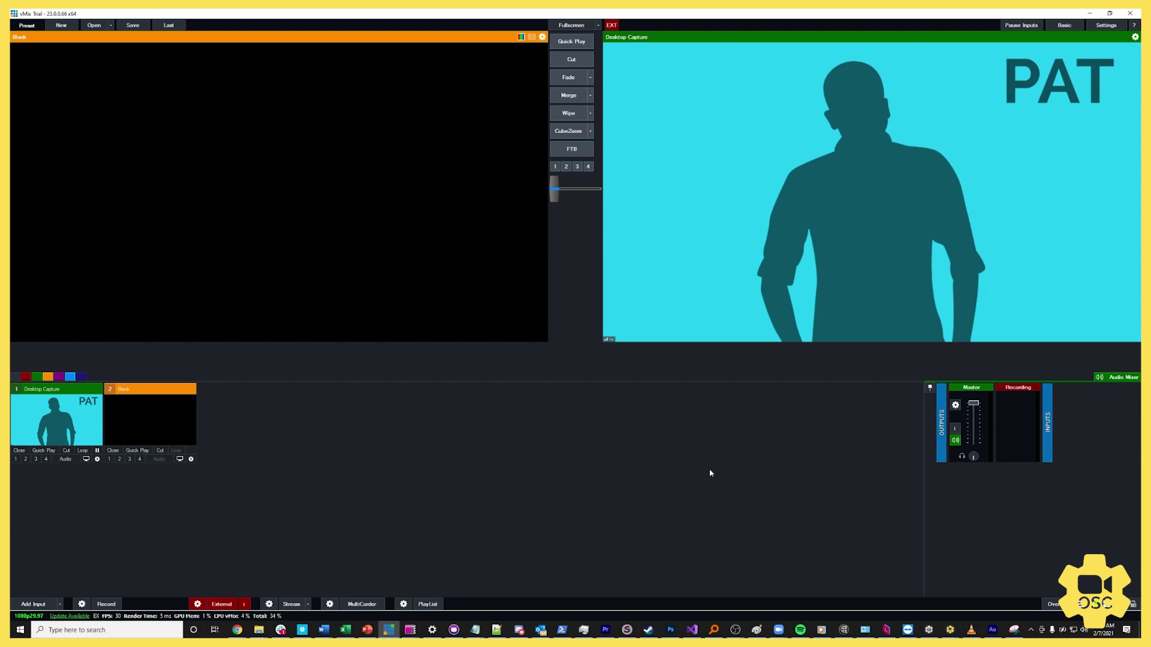
Load input 1's PAT Desktop Capture into Preview.
click(87, 419)
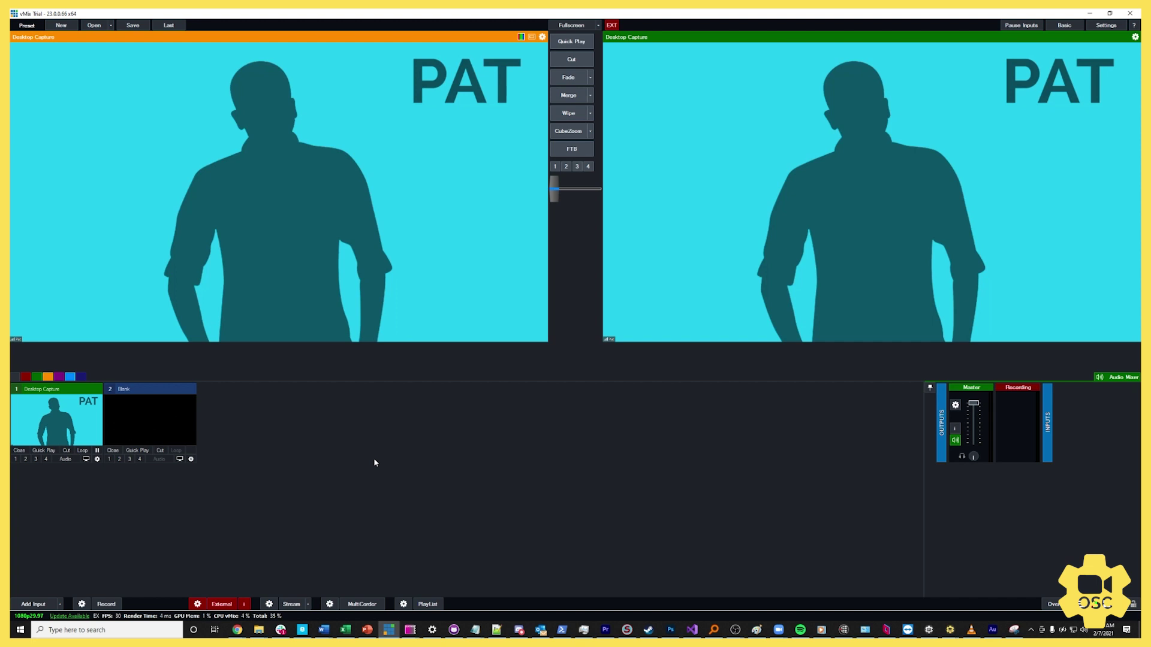
Connect input 1 as a Virtual PTZ device and create a new input at this position.
click(97, 460)
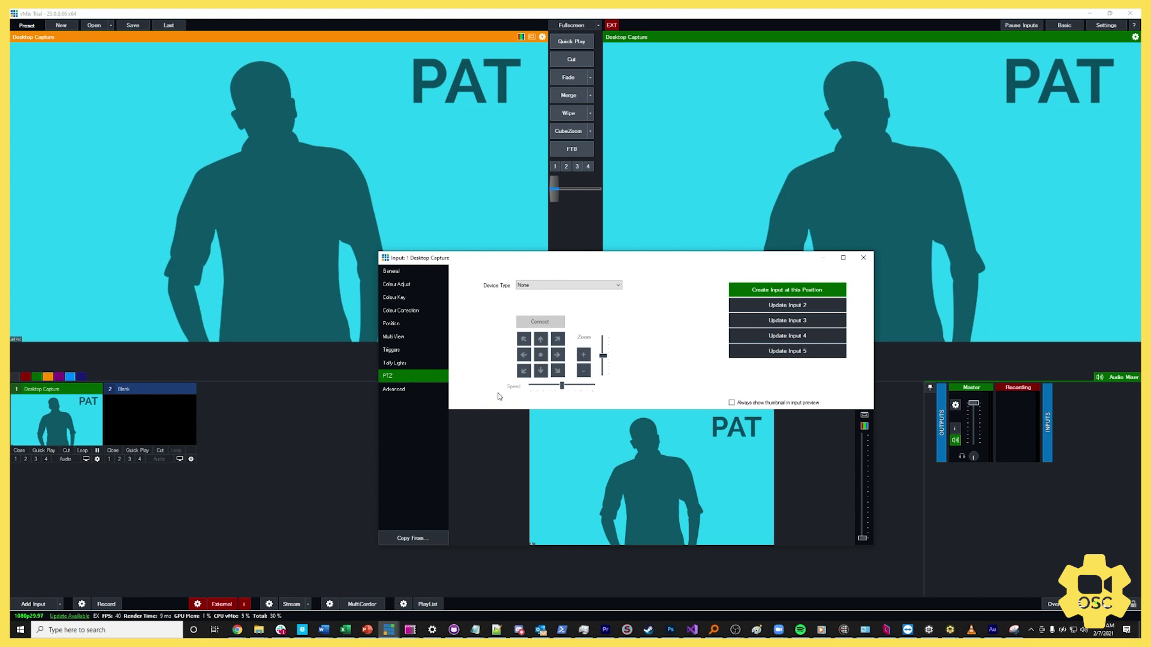
click(559, 286)
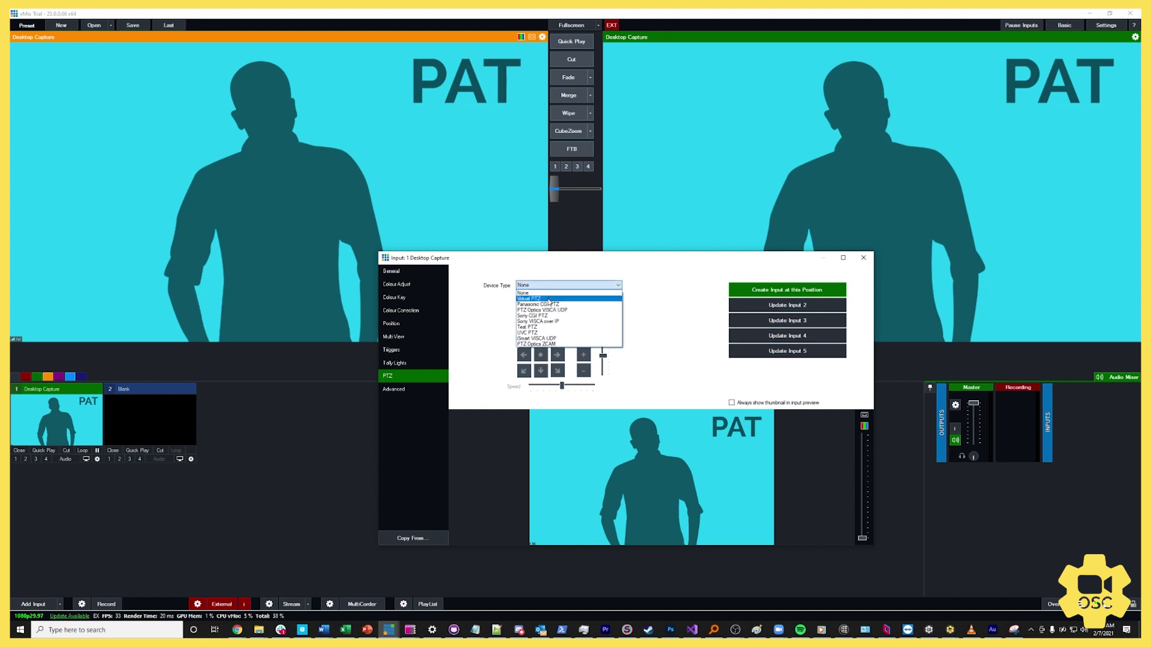
click(549, 300)
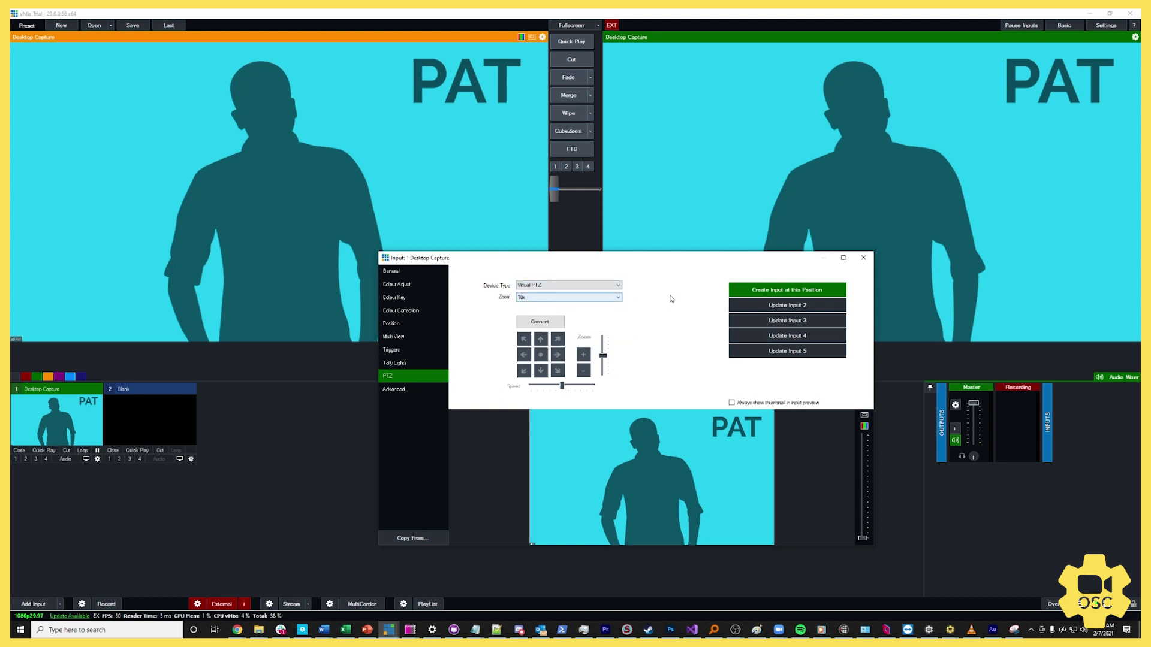
click(557, 324)
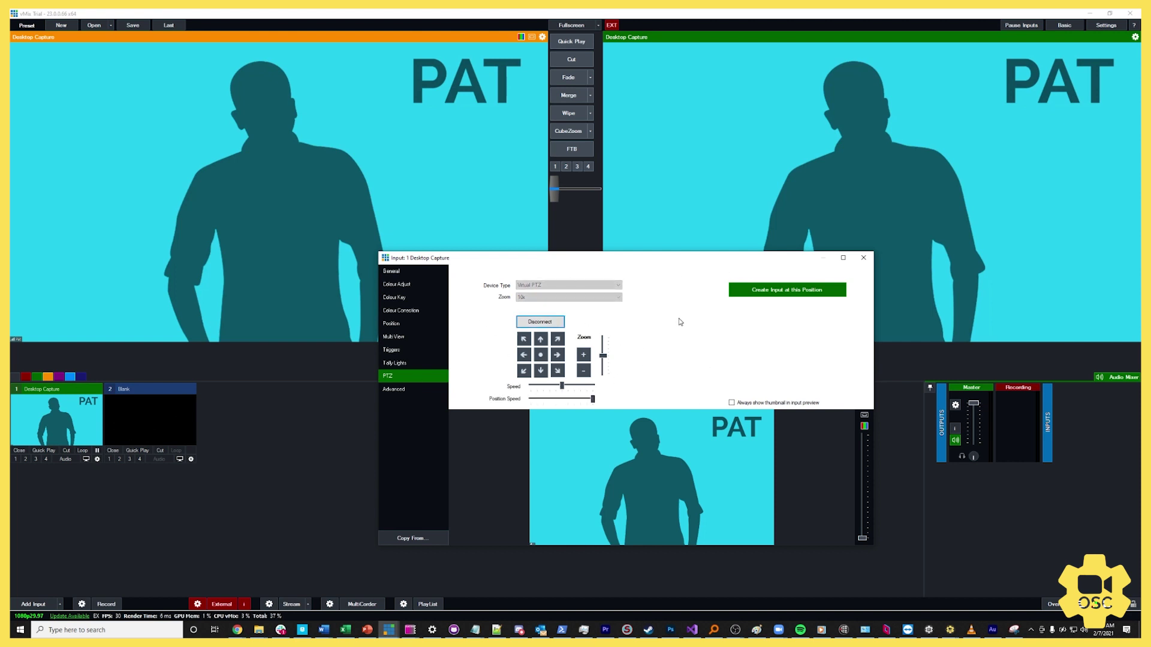
click(749, 293)
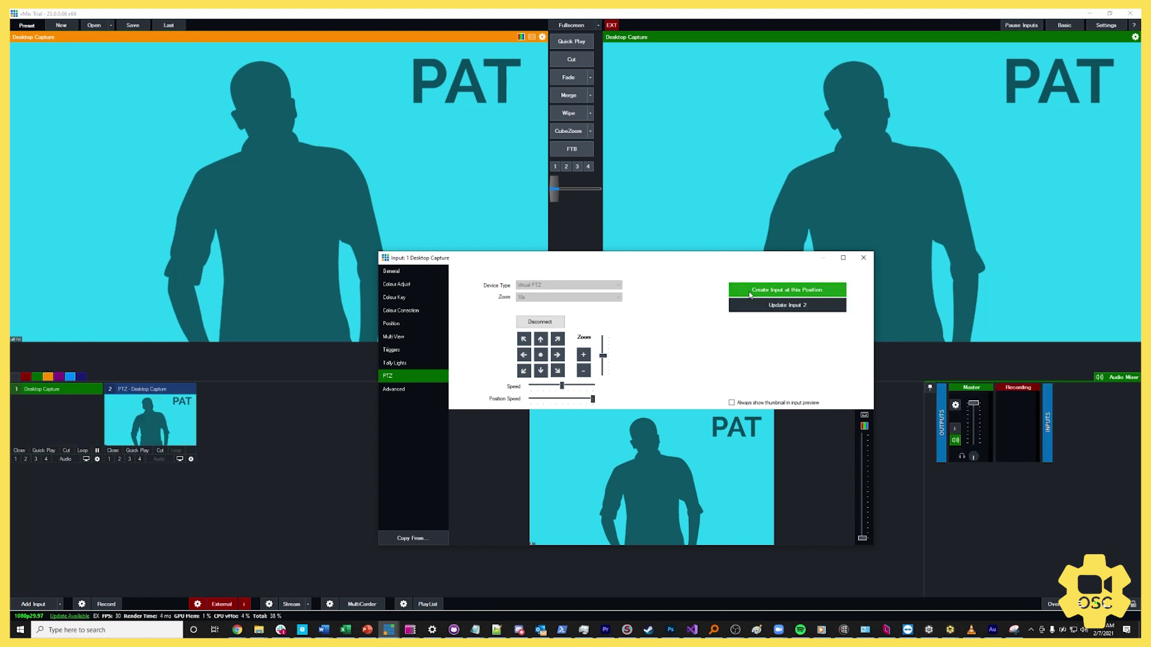
click(867, 264)
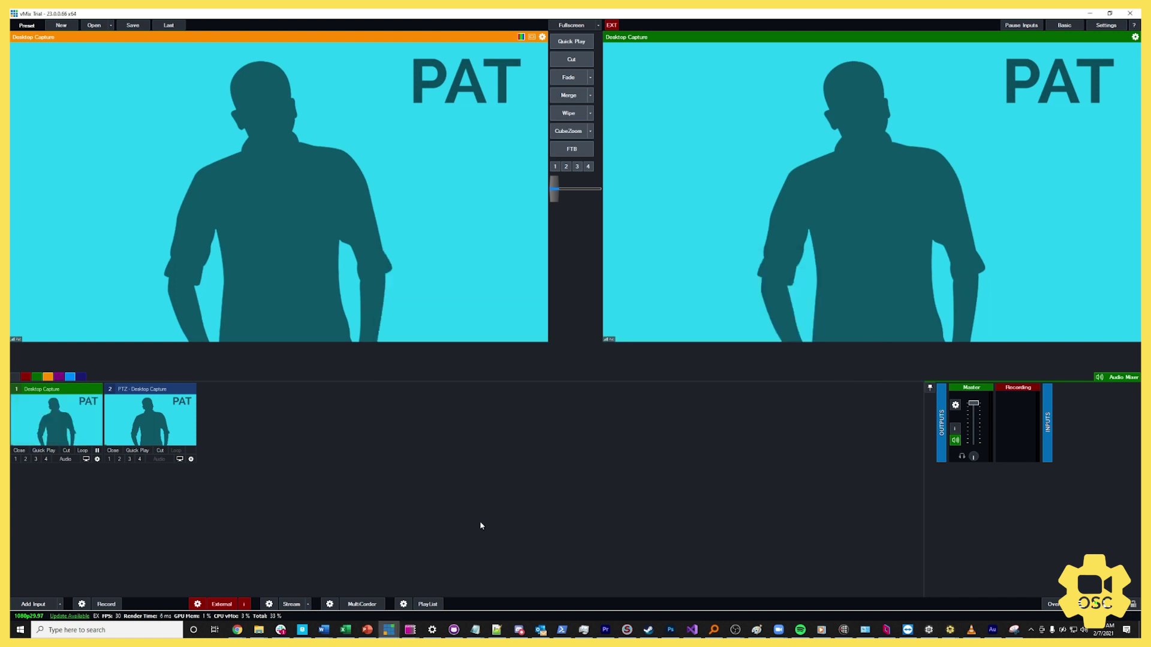
Rename input 2 to PAT so it lists as 'PTZ - PAT'.
click(192, 460)
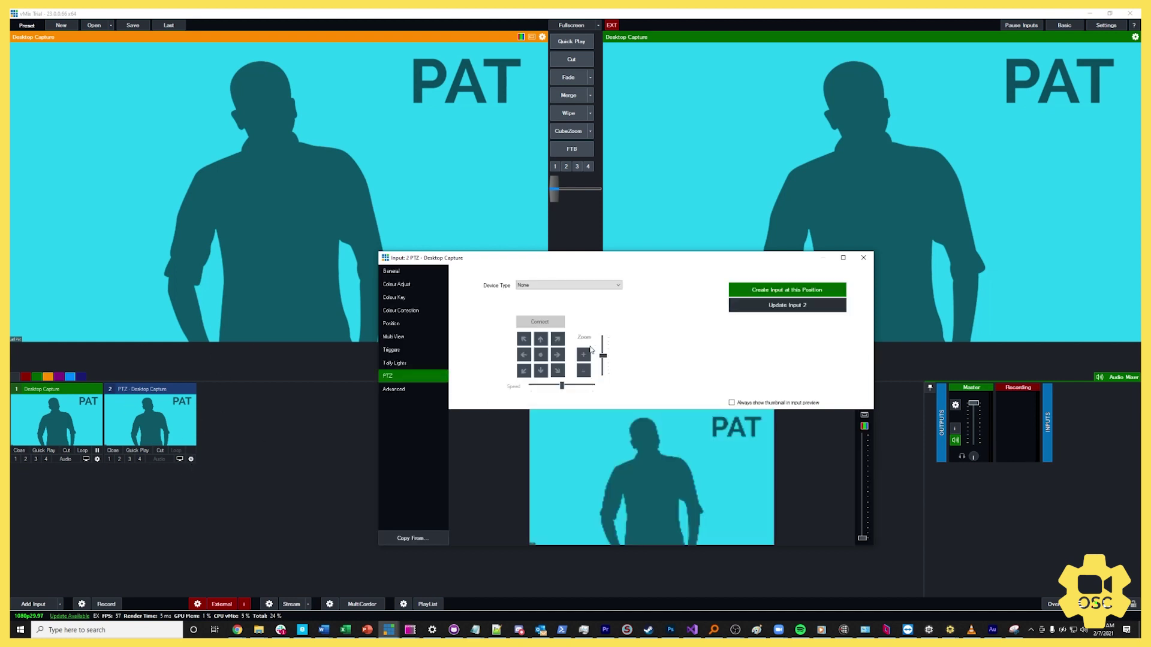
click(392, 271)
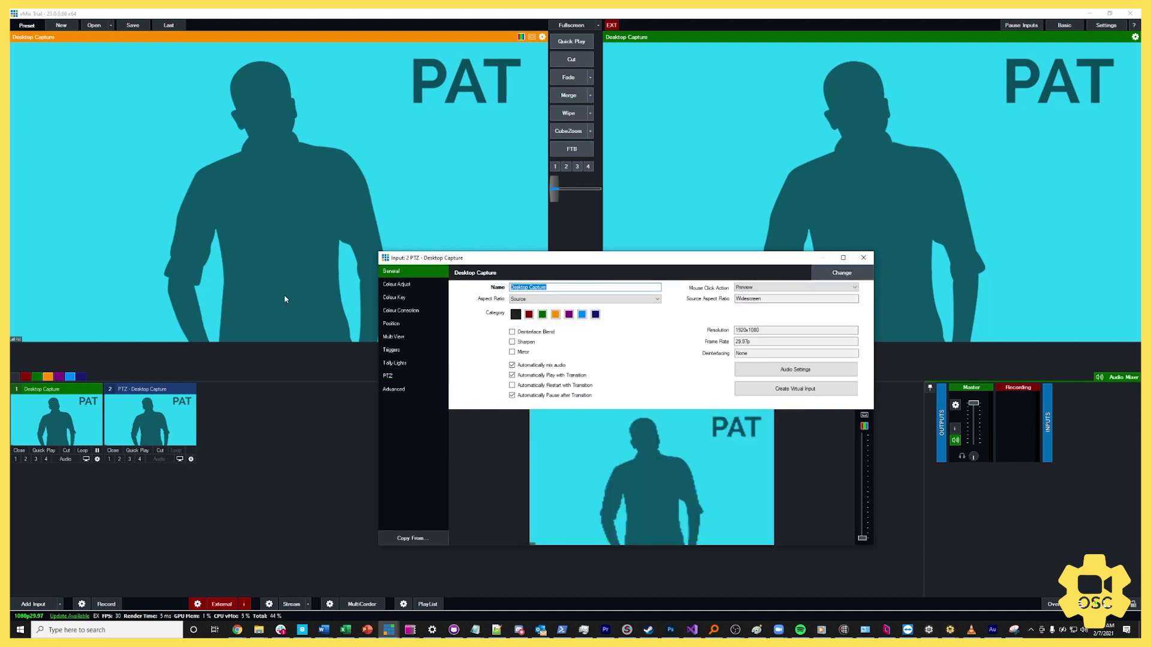
text(PAT)
click(866, 264)
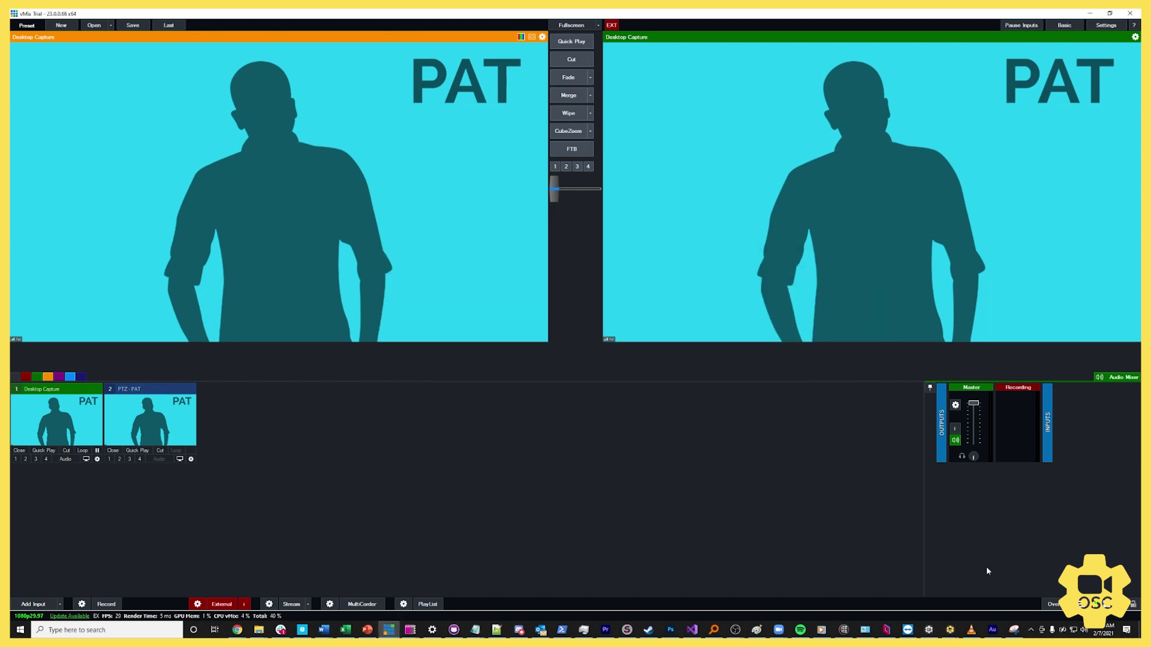
In Zoom, pin LIZ's video to the second screen.
mouse_move(950, 629)
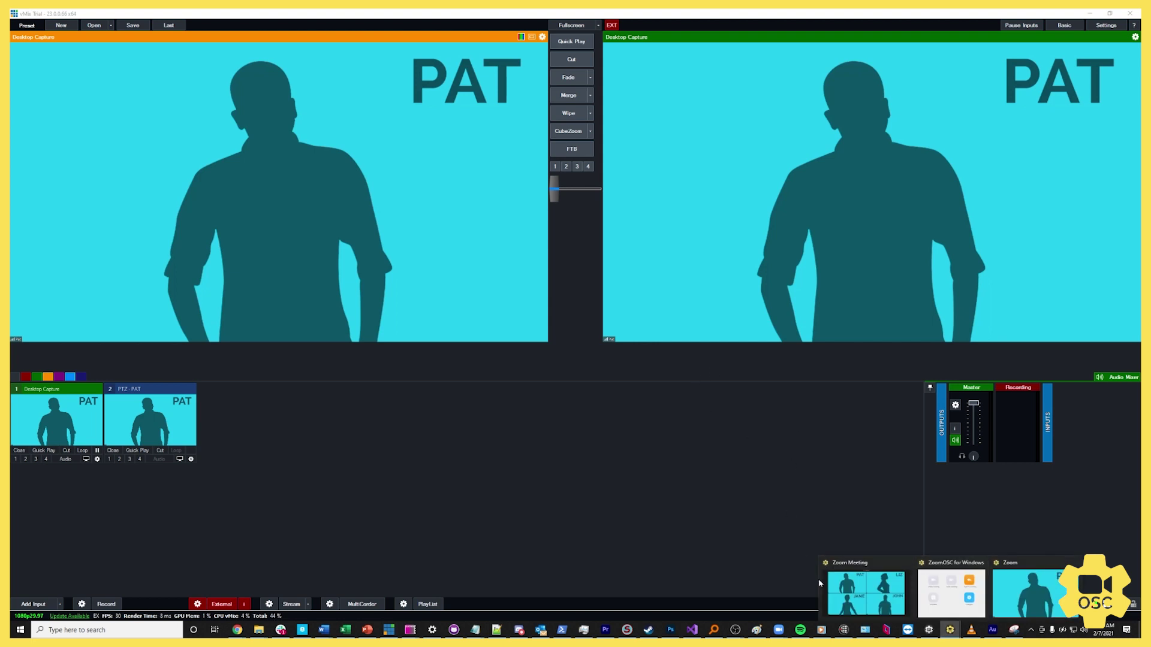
click(866, 588)
right_click(693, 133)
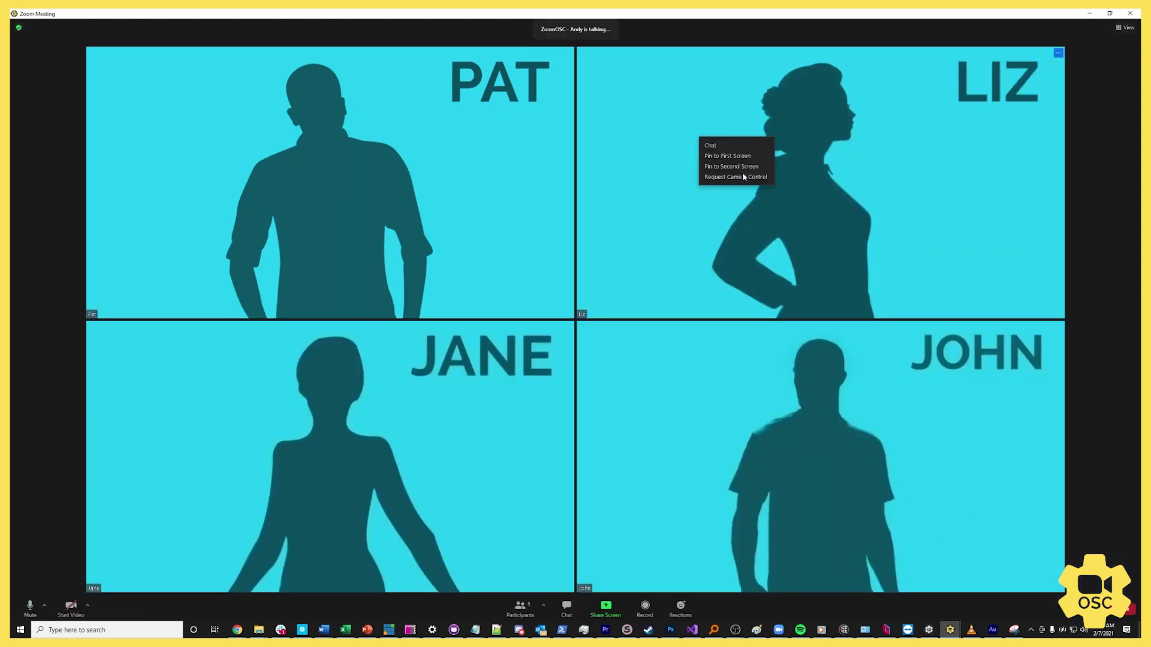
click(745, 169)
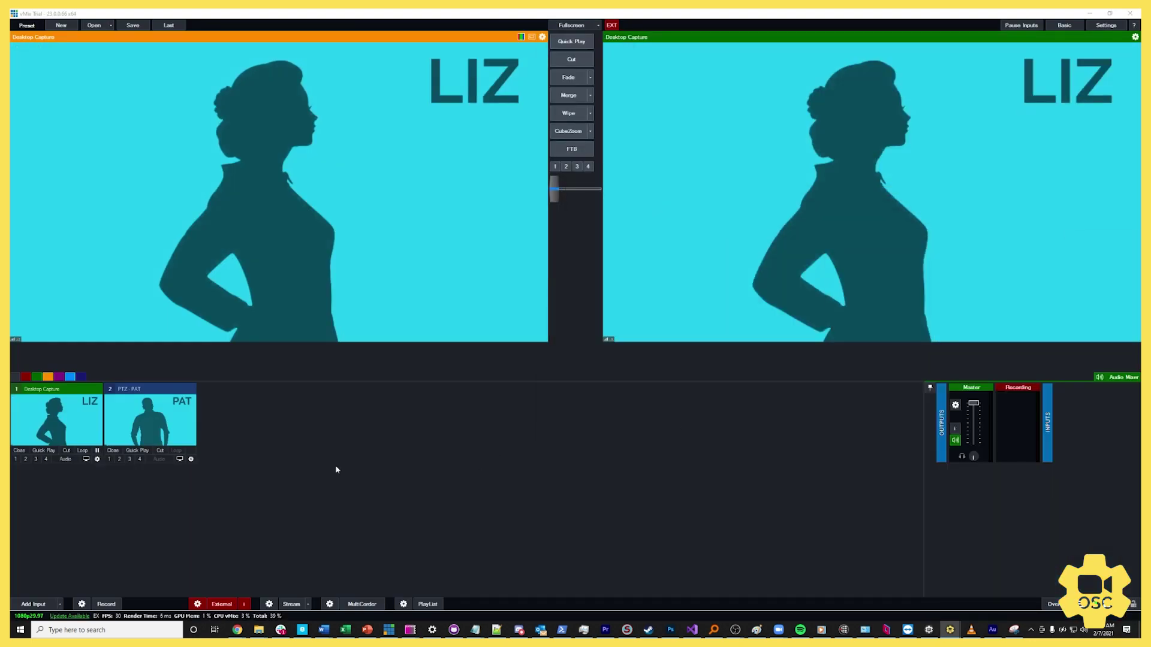
In vMix, create a new input from input 1's current PTZ position.
click(329, 465)
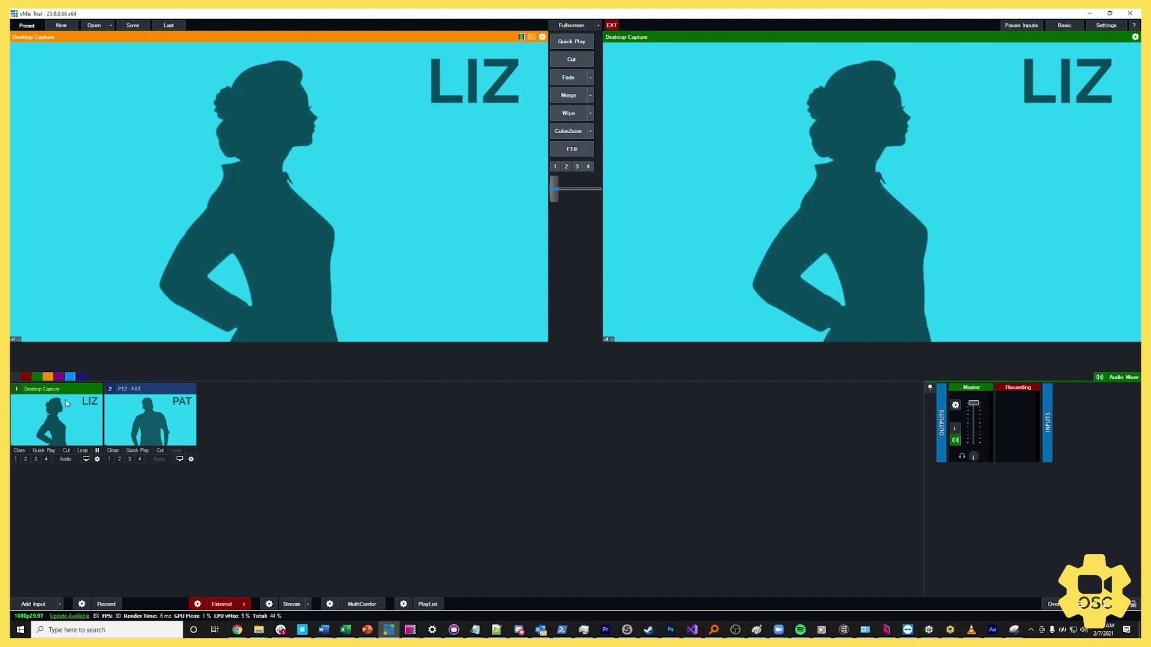
click(98, 459)
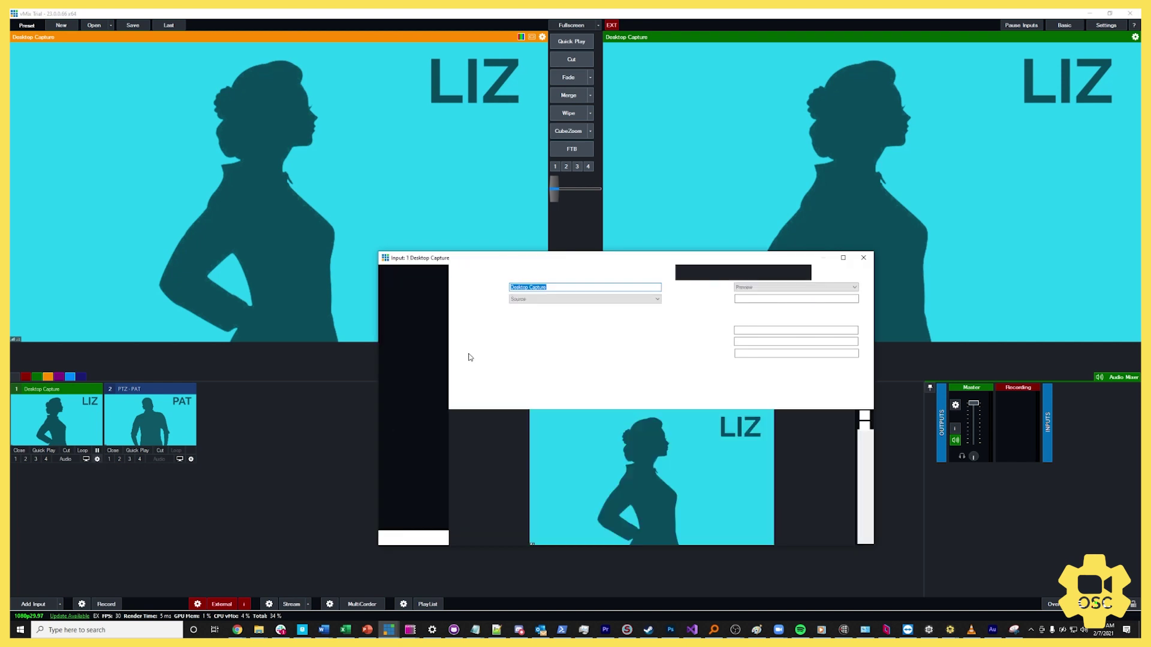
click(404, 376)
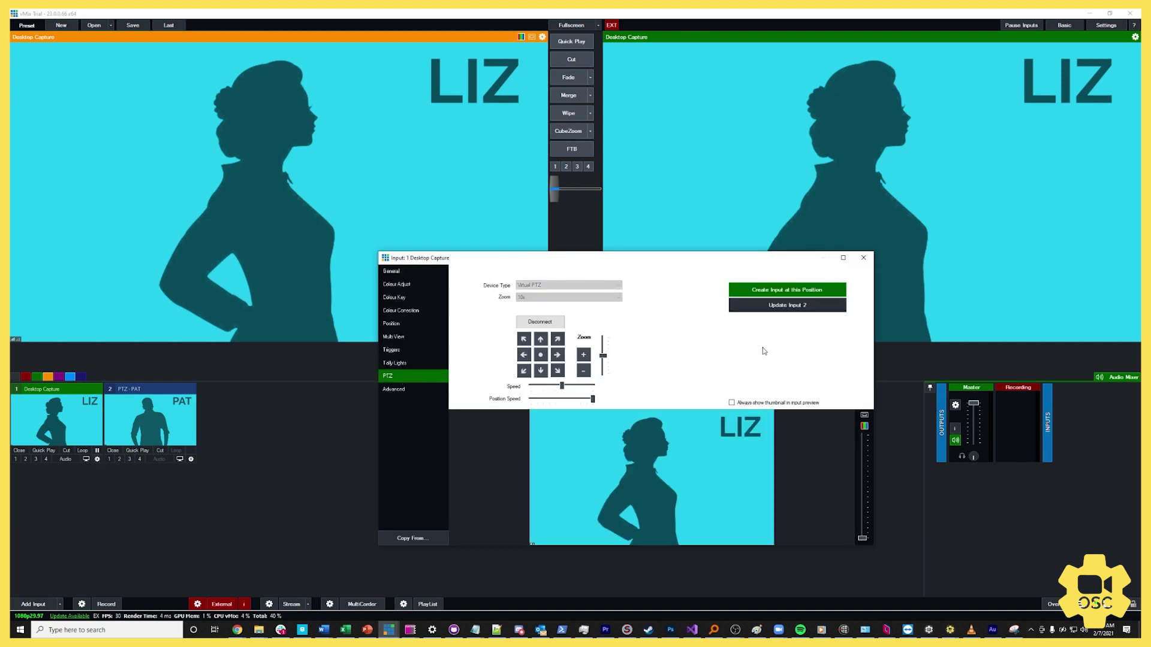
click(806, 293)
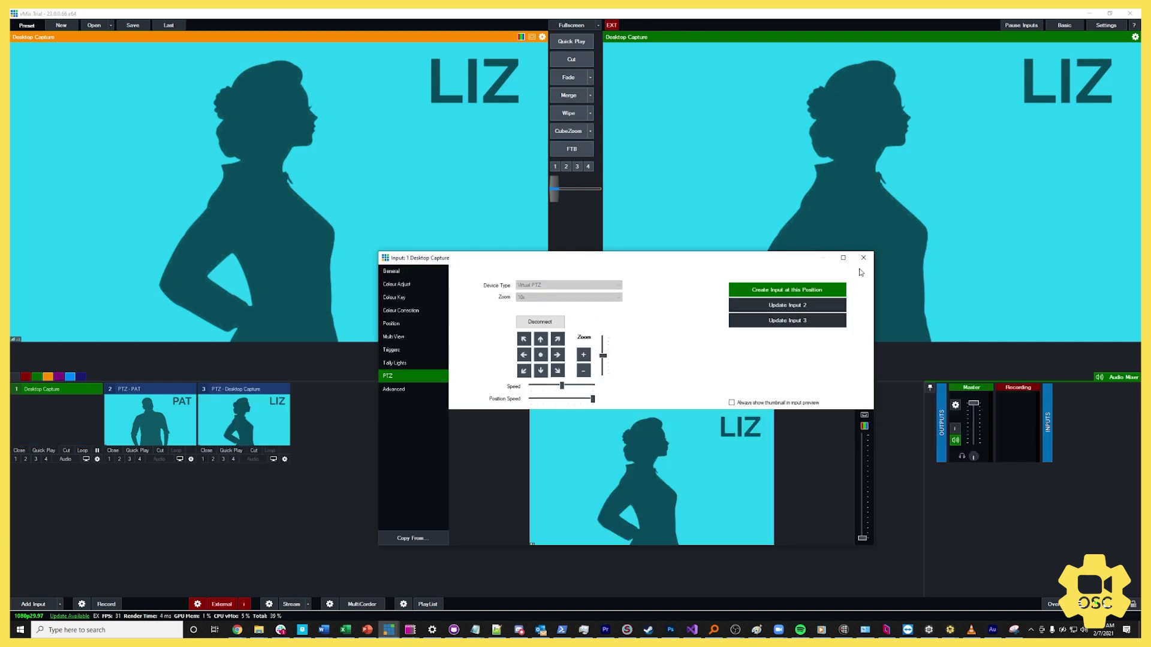
click(863, 257)
Rename input 3 to LIZ so it lists as 'PTZ - LIZ', then return to Zoom.
click(286, 460)
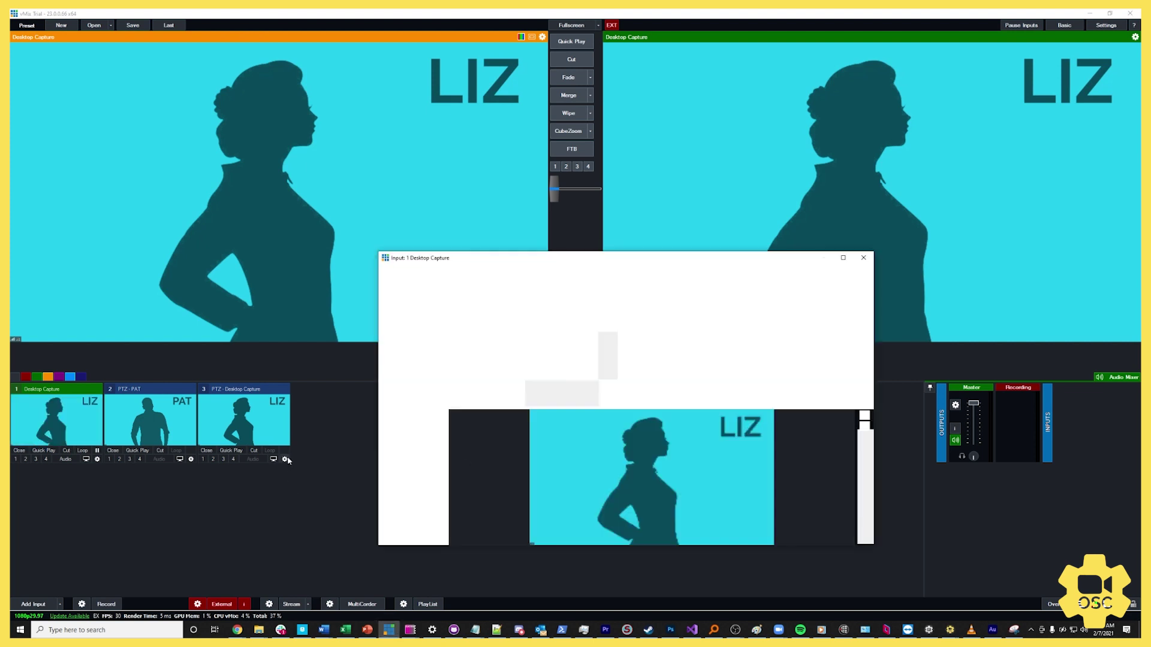
click(401, 274)
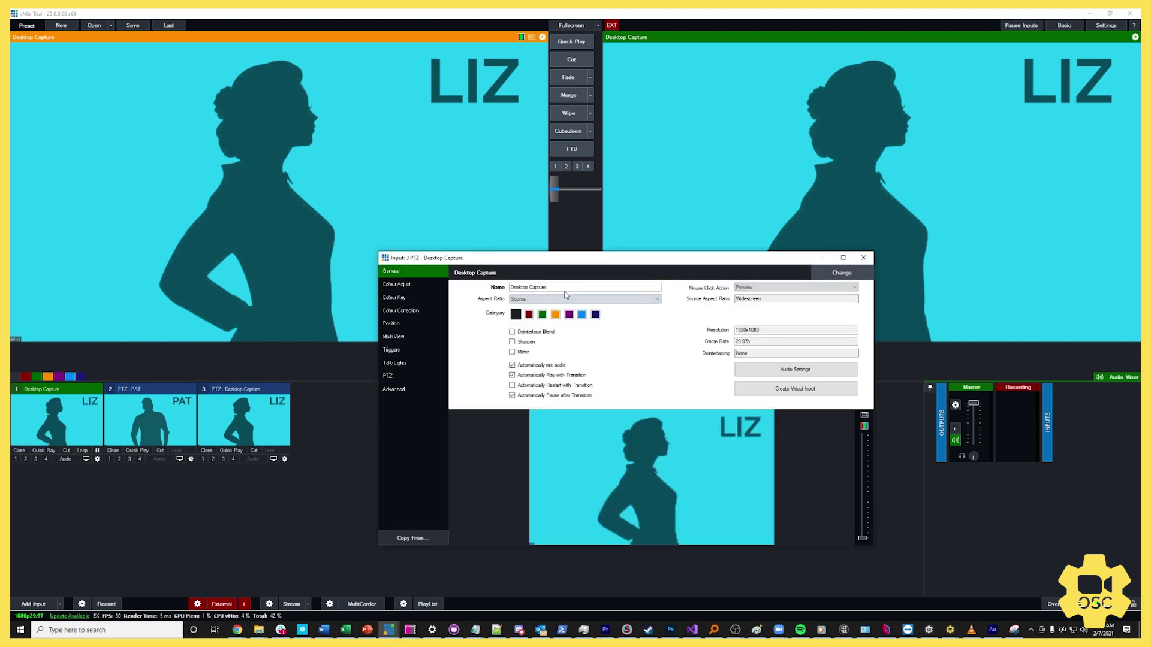
text(LIZ)
click(863, 257)
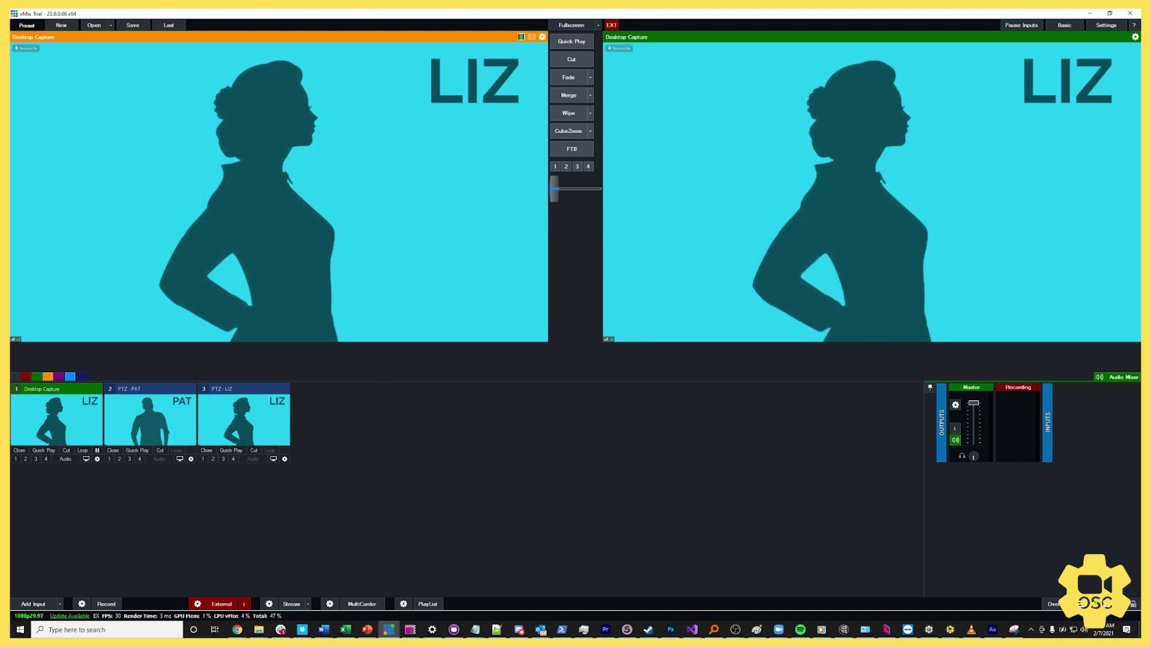
click(950, 629)
In Zoom, pin JANE's video to the second screen.
right_click(437, 363)
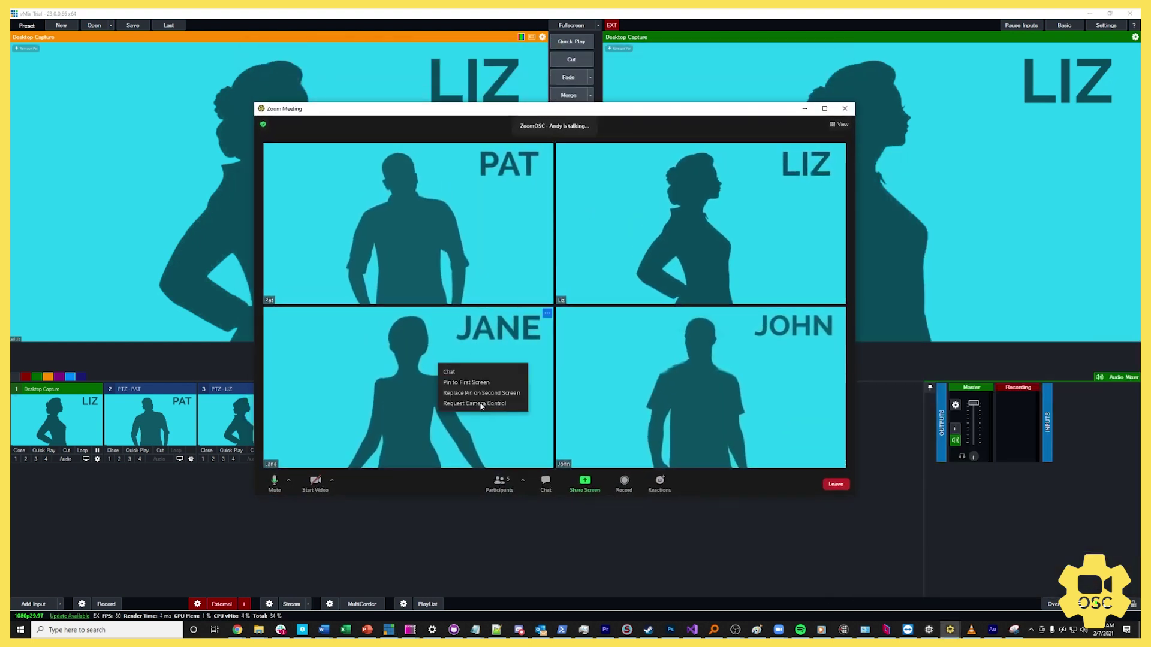
click(506, 394)
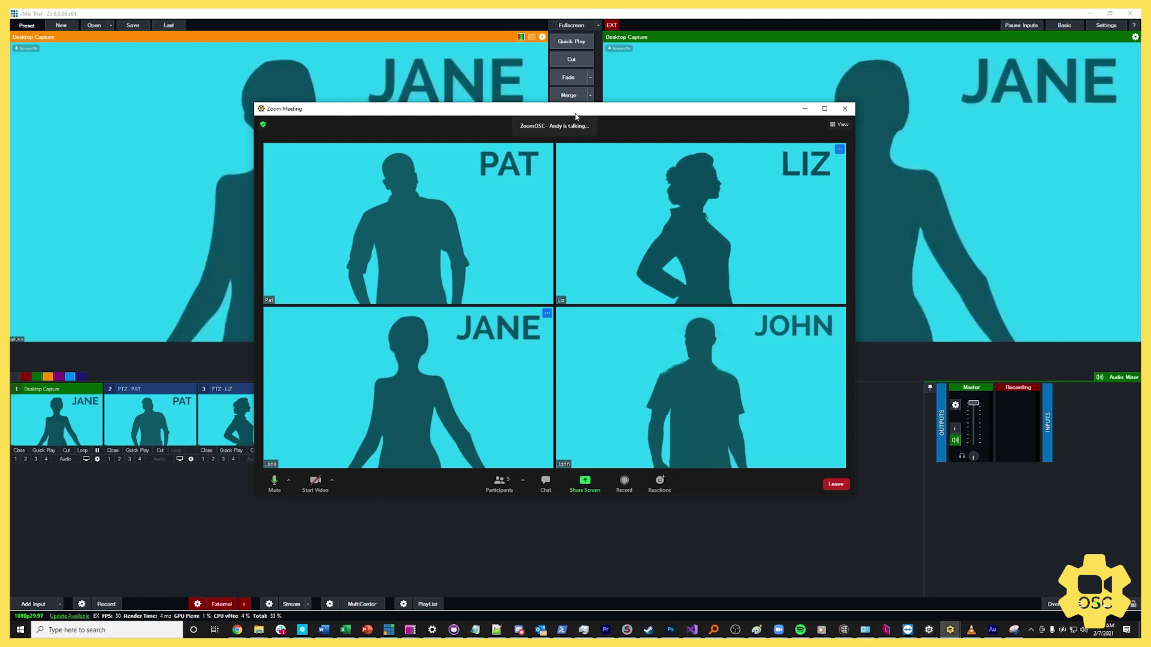
key(alt+Tab)
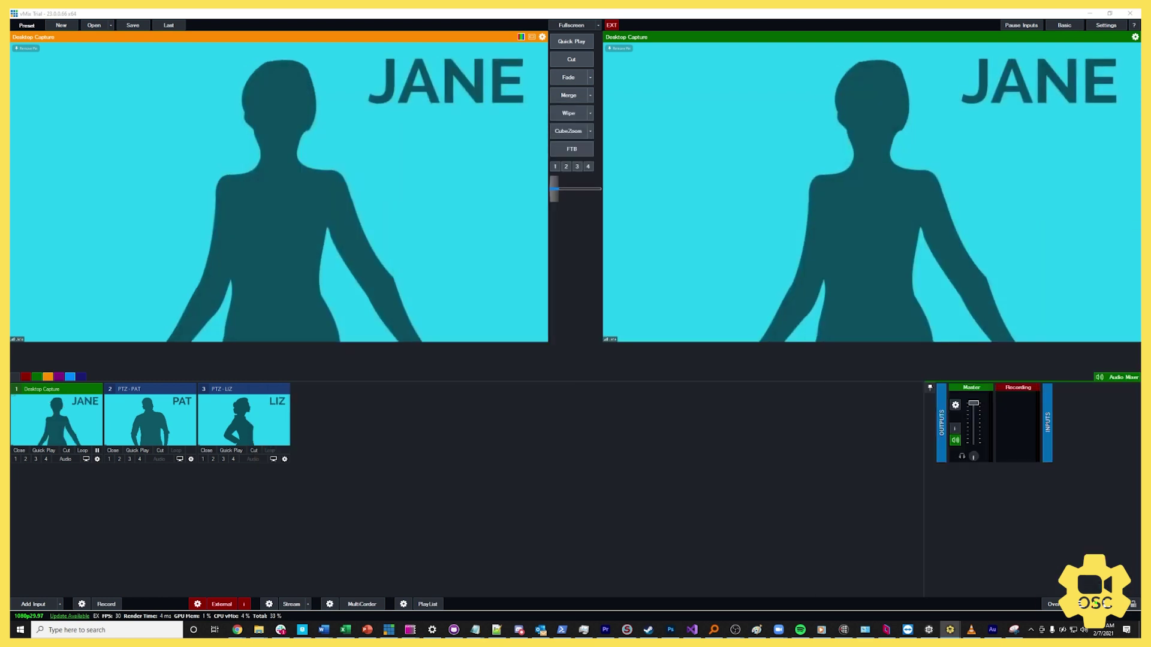
Create a new input from the Desktop Capture's current PTZ position showing JANE.
click(97, 460)
click(403, 377)
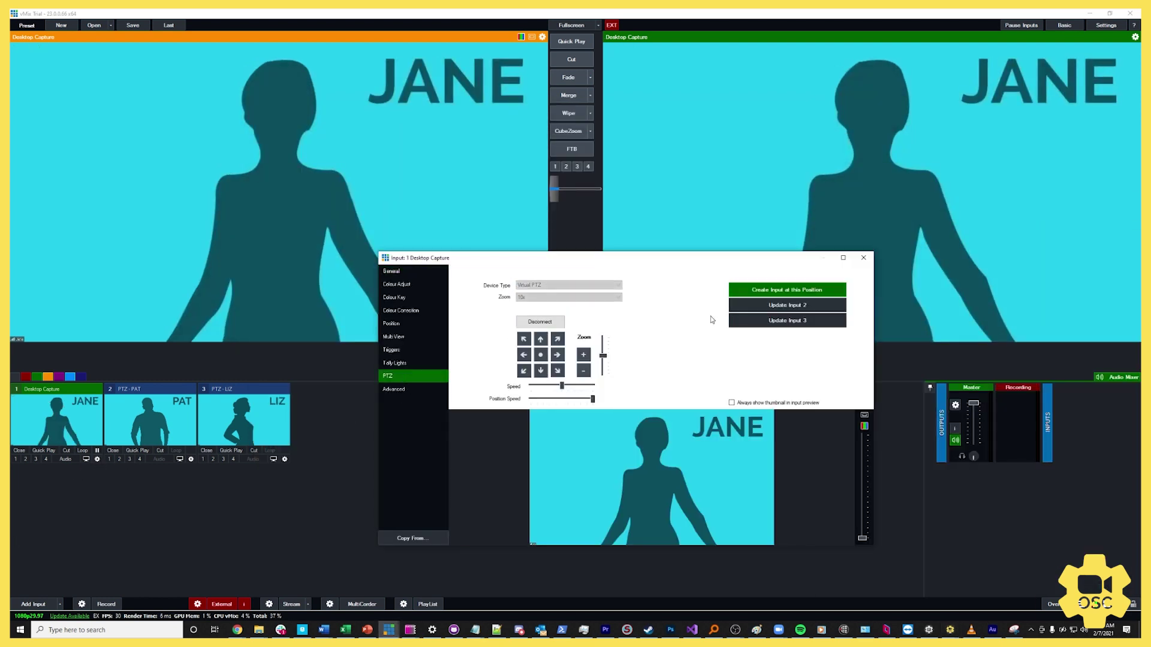
click(787, 290)
click(863, 257)
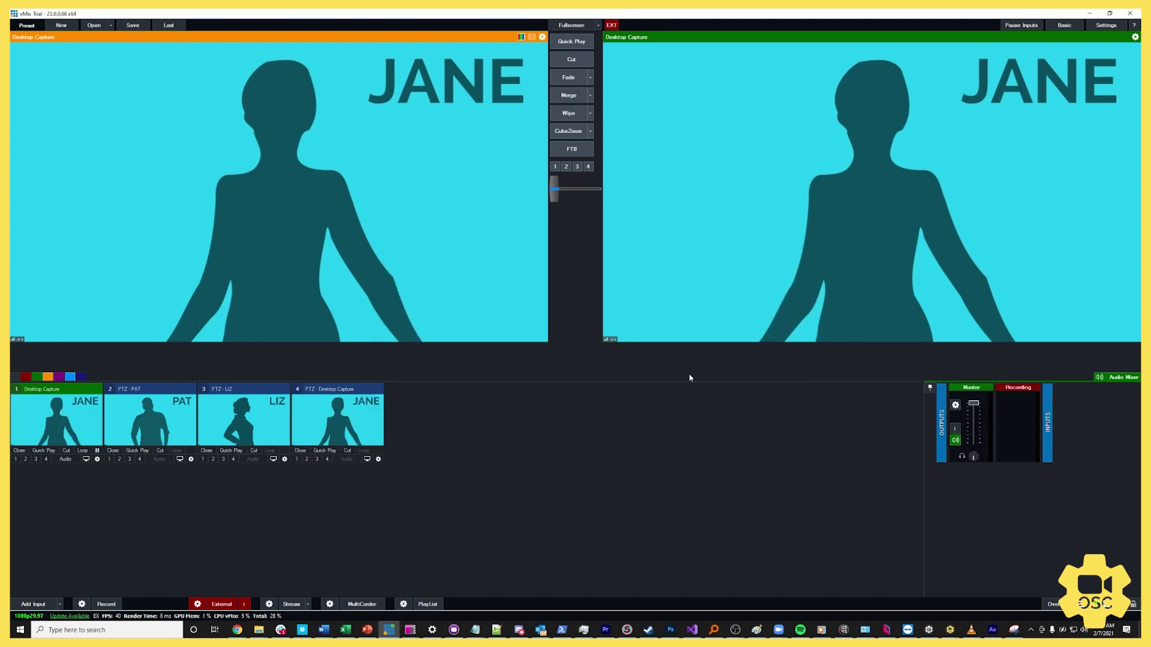
Rename input 4 to JANE so it lists as 'PTZ - JANE'.
click(378, 460)
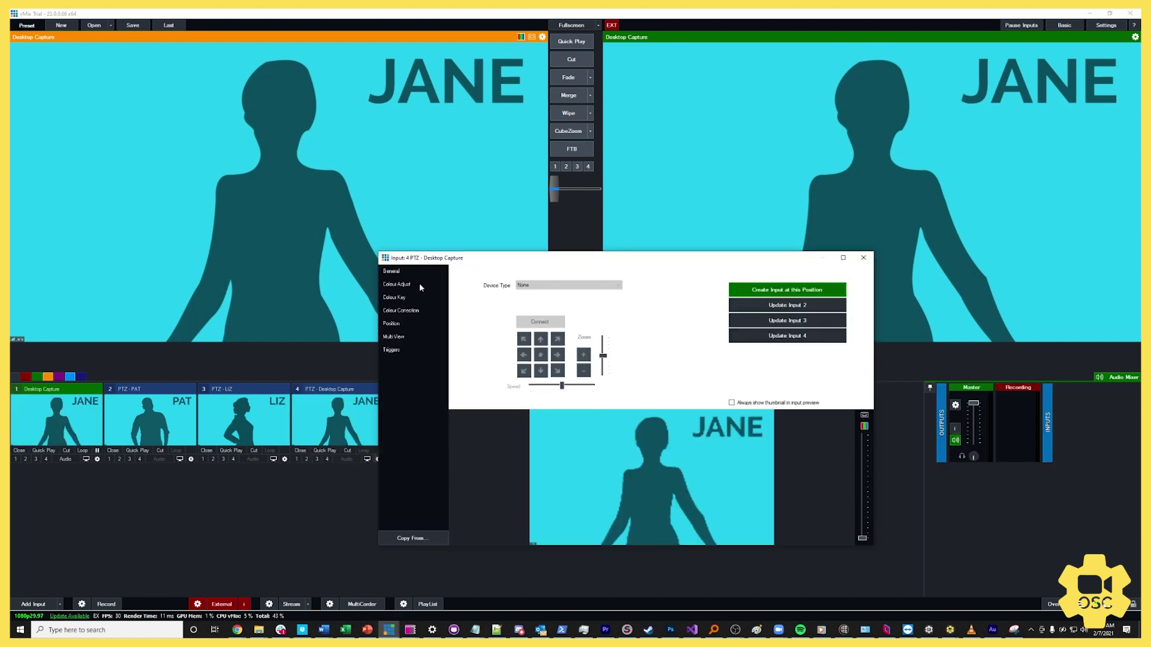
click(414, 271)
triple_click(541, 288)
text(JANE)
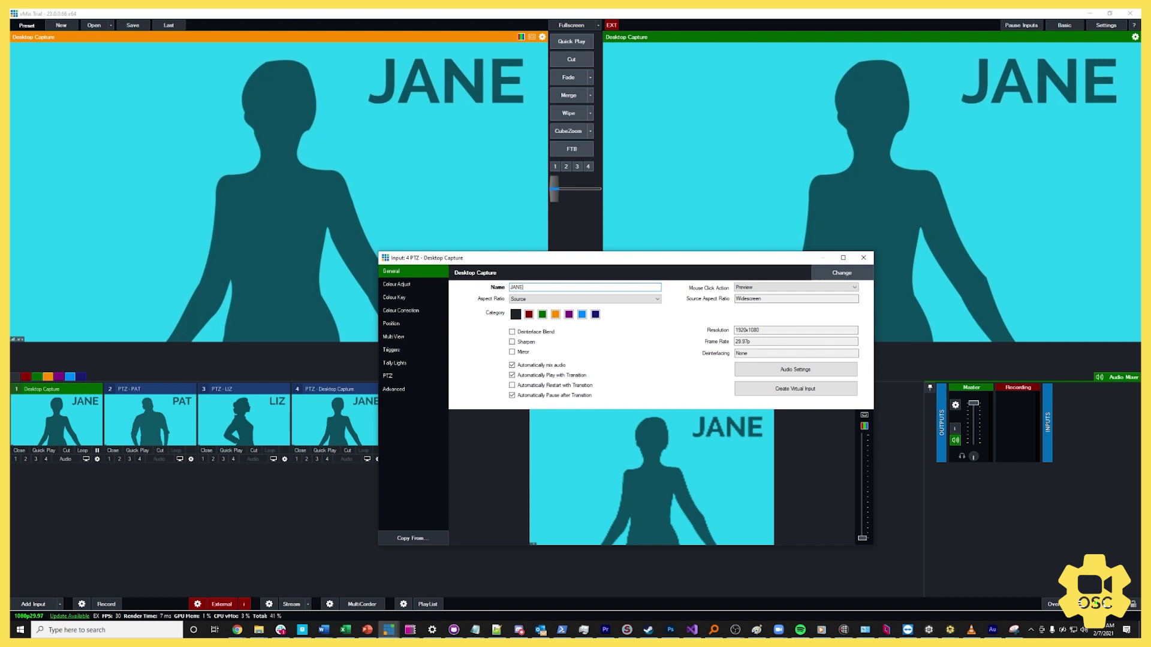
click(863, 258)
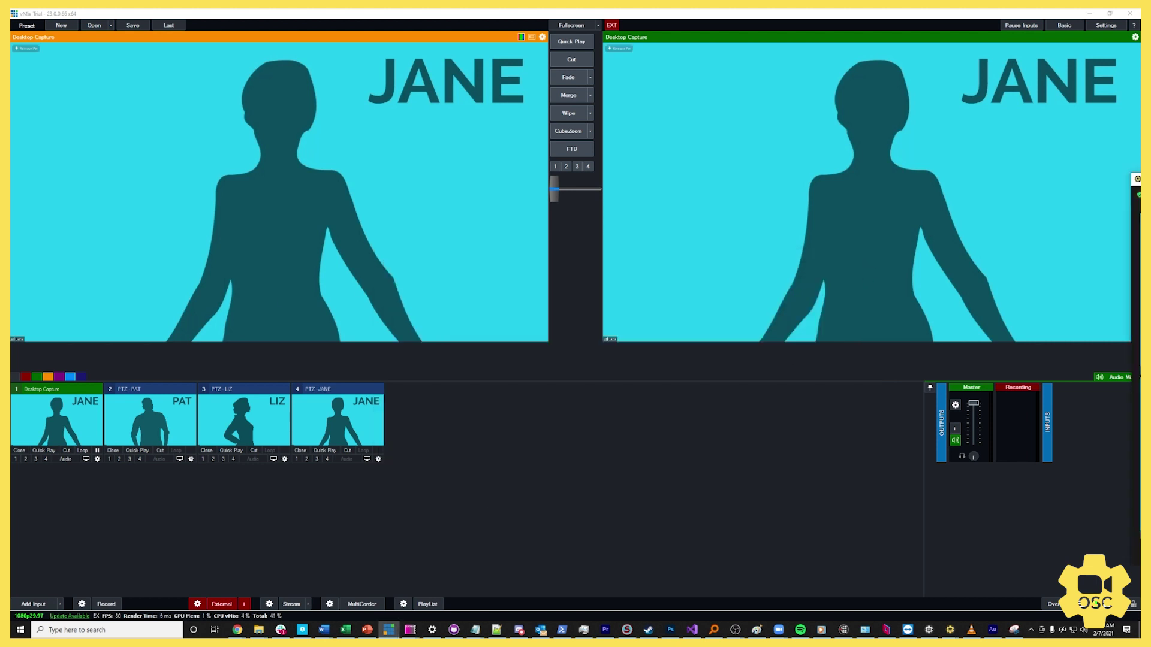
In Zoom, replace the second-screen pin with JOHN's video.
key(alt+Tab)
right_click(594, 385)
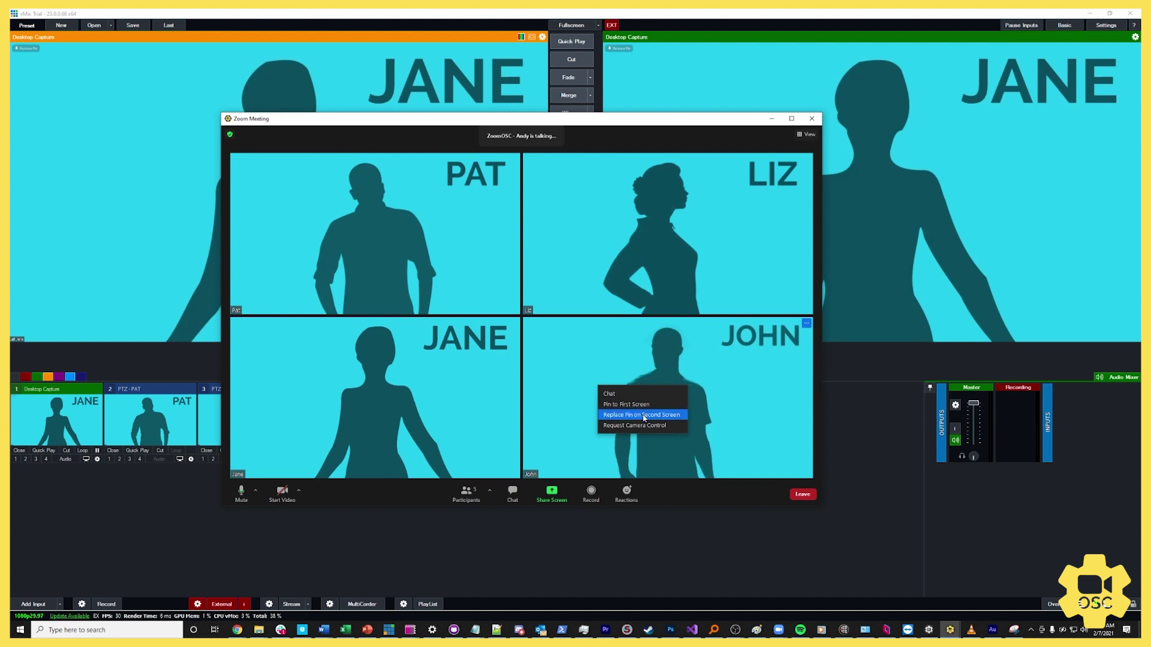
click(647, 414)
key(alt+Tab)
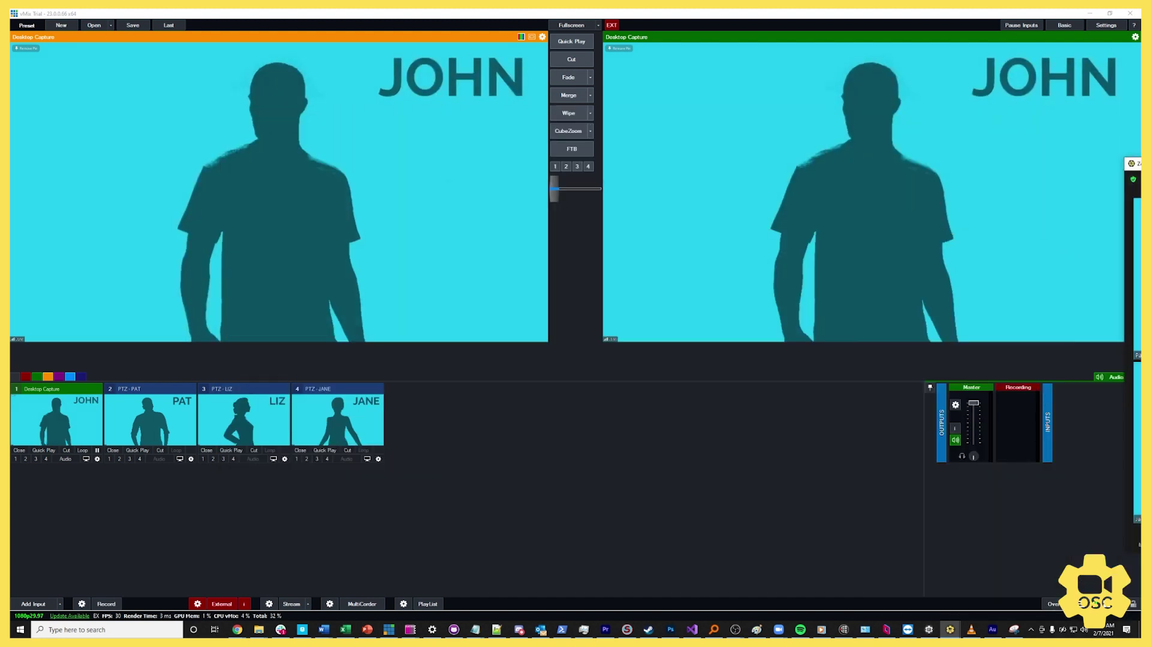
Create input 5 from the Desktop Capture's current PTZ position showing JOHN.
click(97, 459)
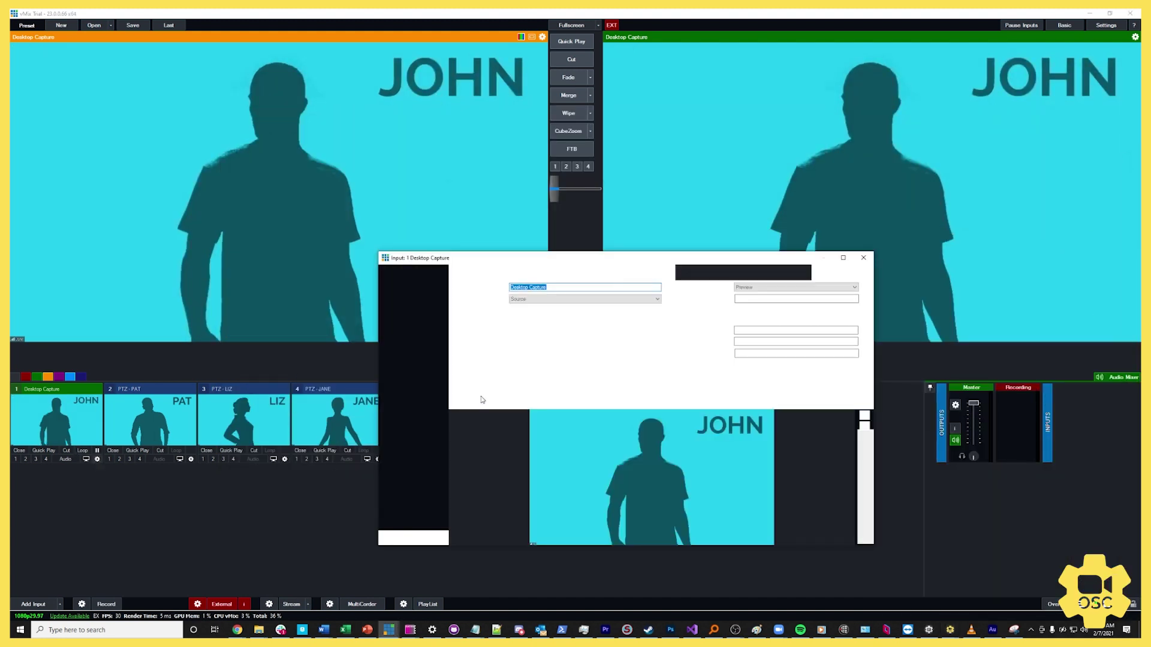
click(395, 374)
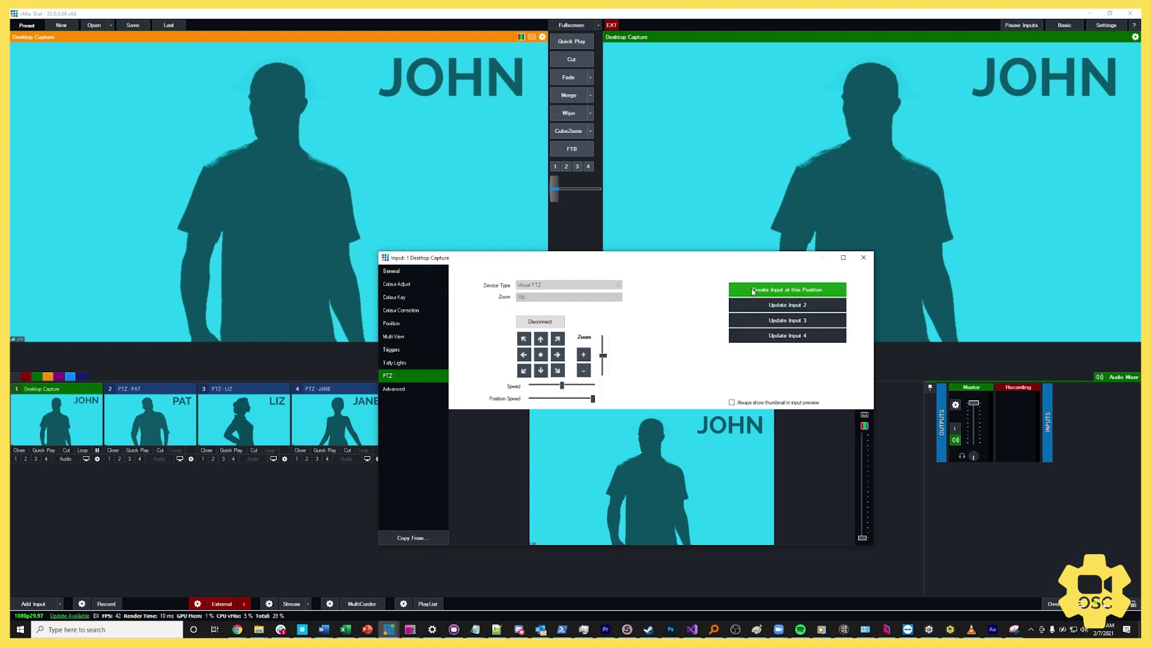
click(864, 258)
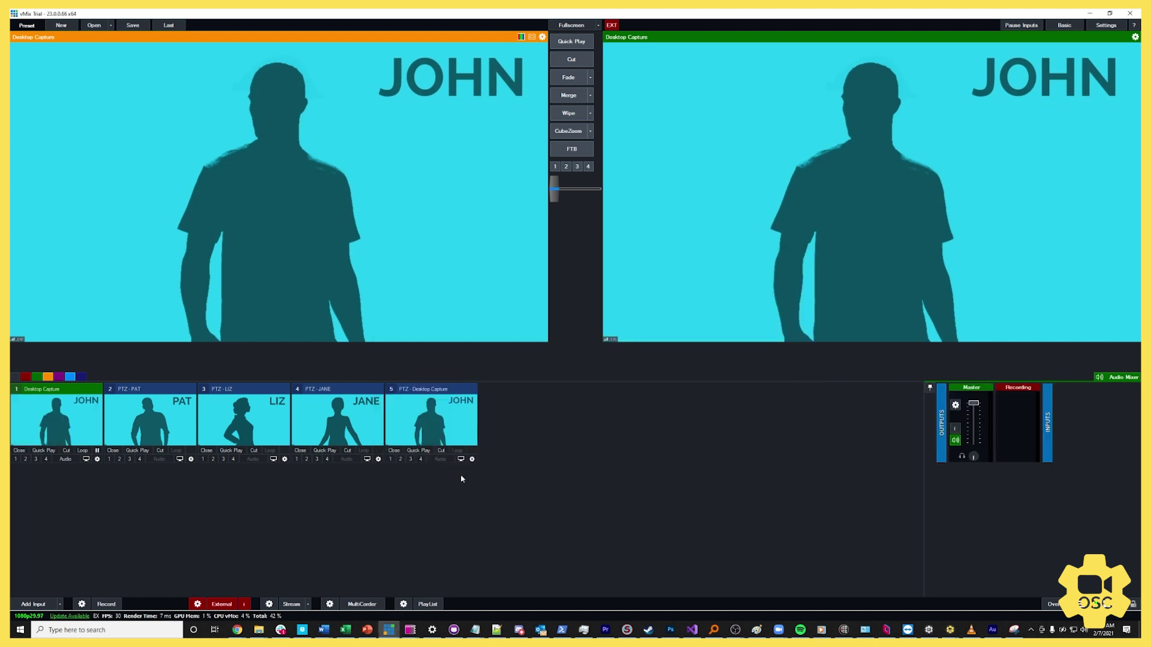
Rename input 5 to JOHN so it lists as 'PTZ - JOHN'.
click(472, 459)
click(396, 271)
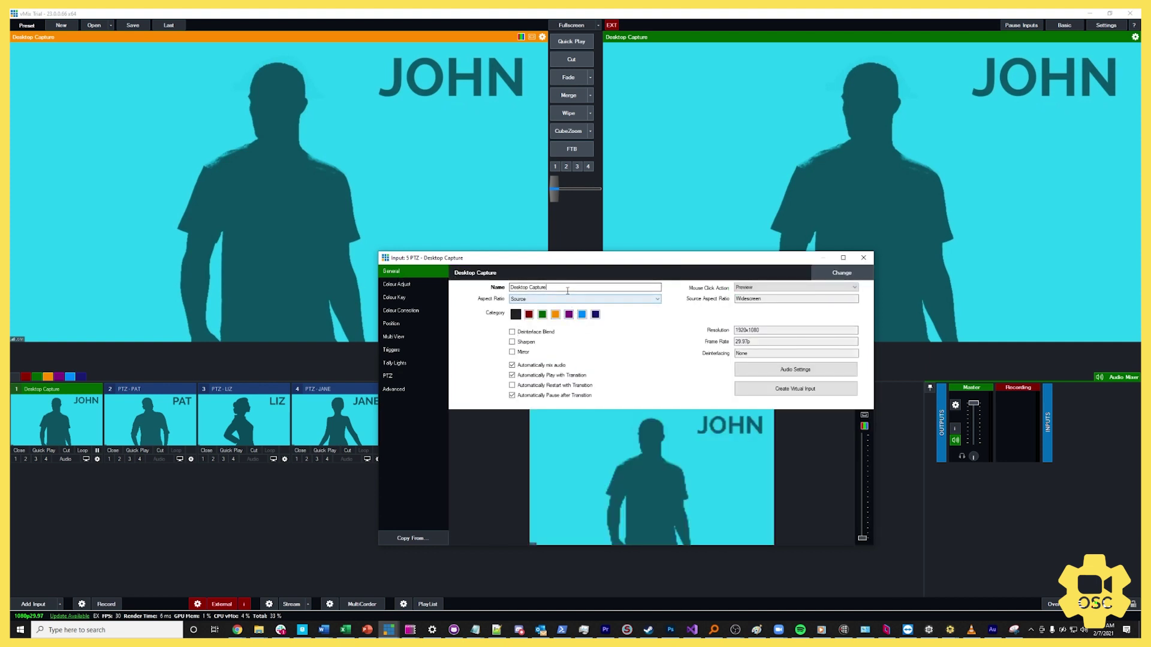
text(JOHN)
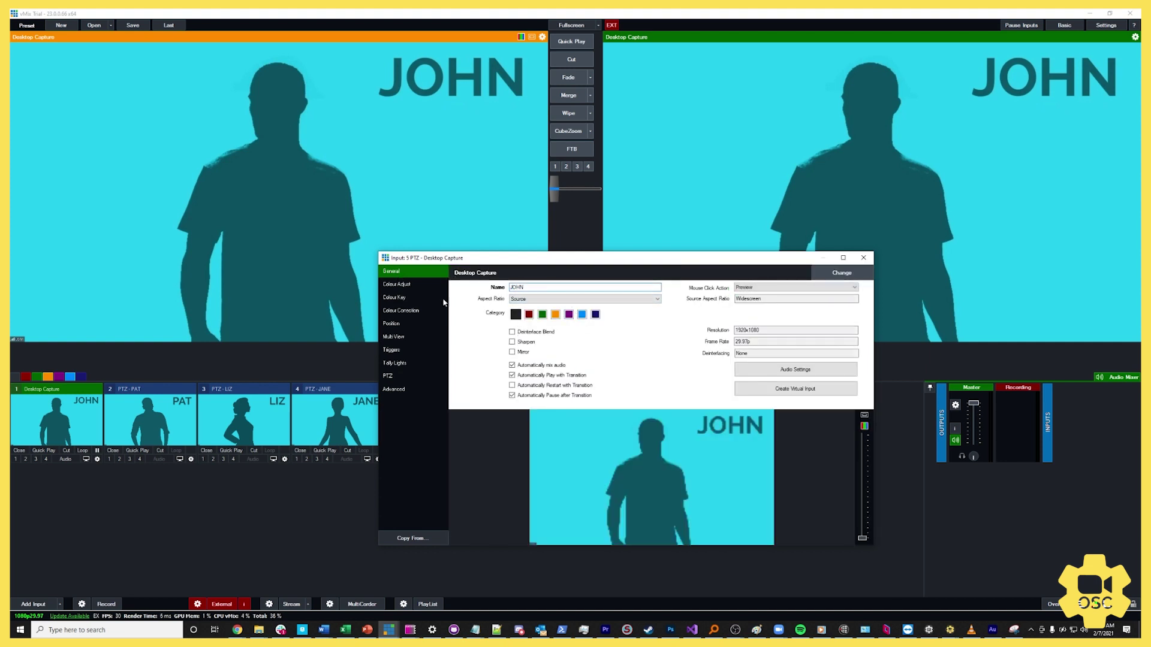
click(863, 258)
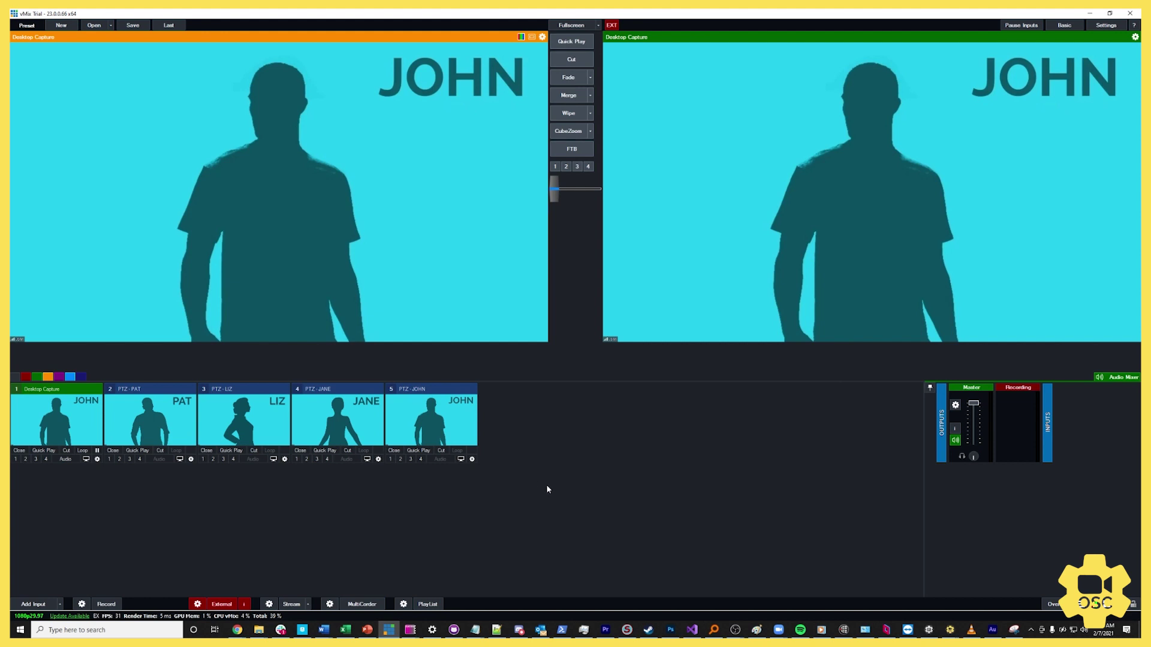
Switch from the Zoom meeting gallery back to vMix.
key(alt+Tab)
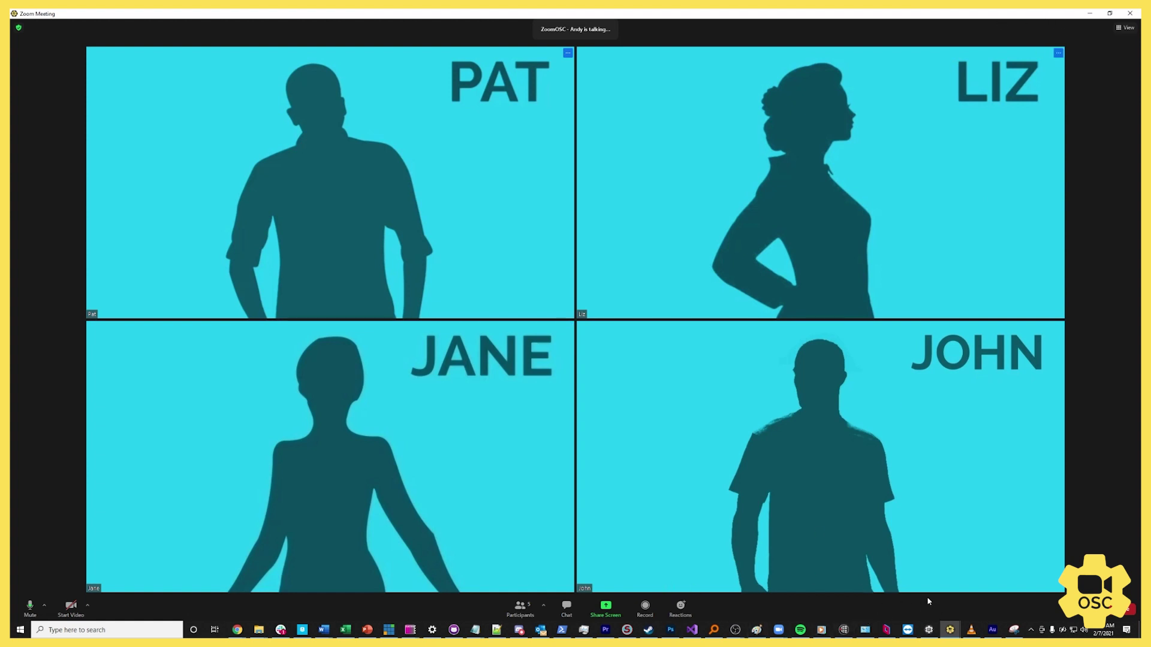
click(389, 630)
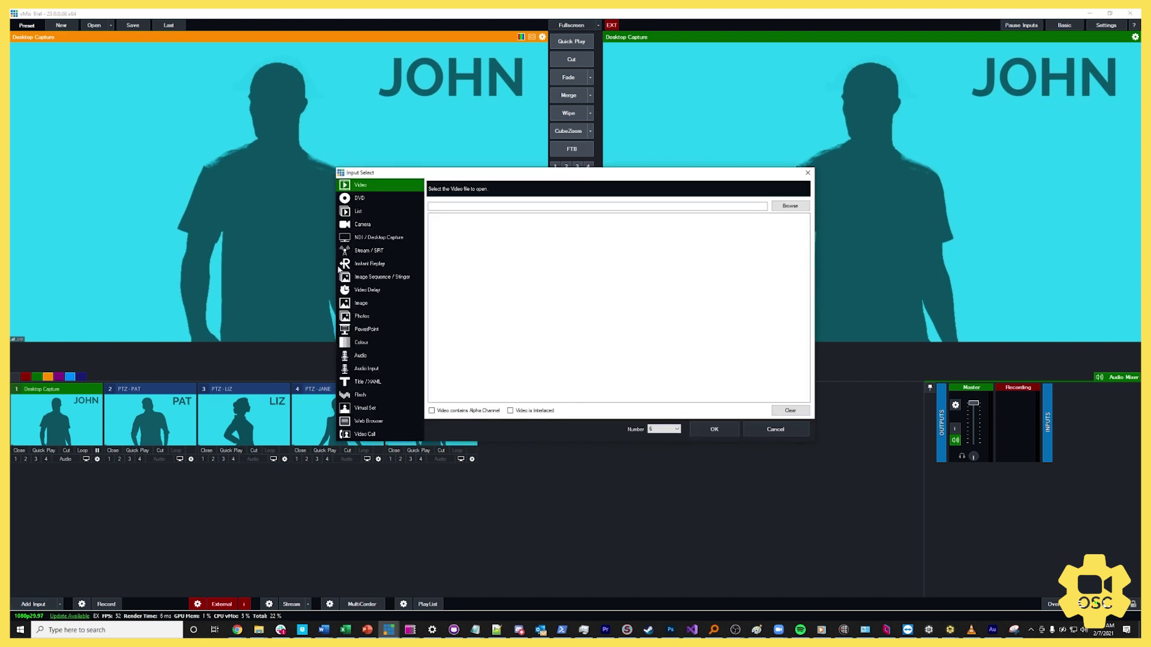
Add a Colour Bars input as input 6 and cut it to the live output.
drag(367, 179, 503, 292)
click(525, 455)
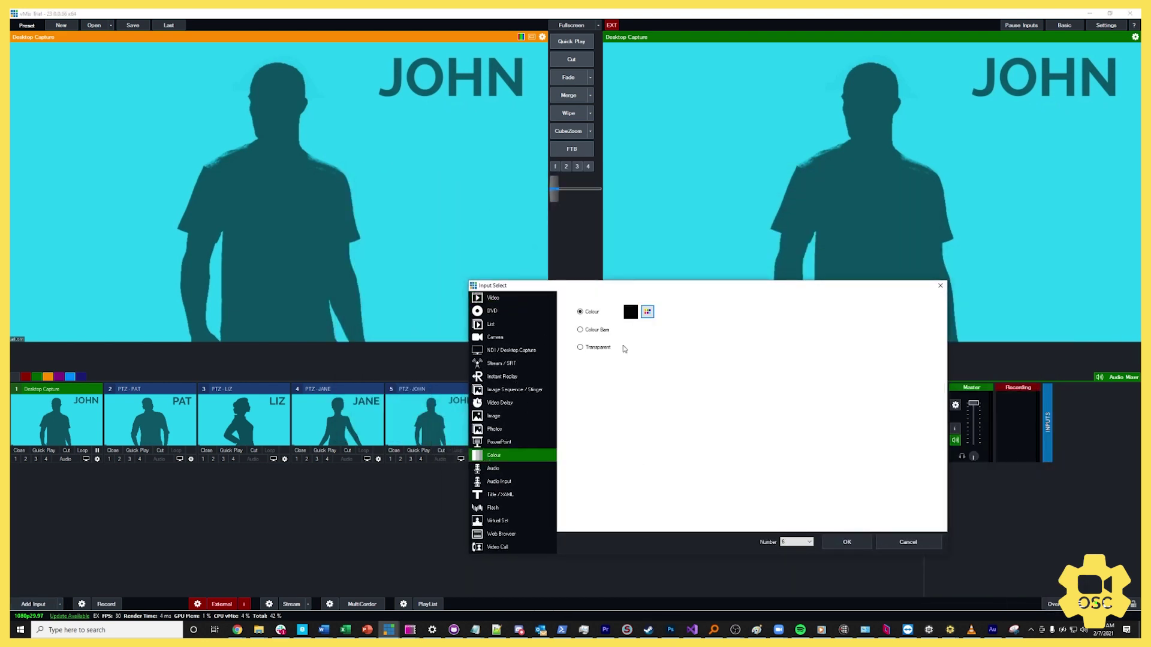
click(597, 331)
click(847, 542)
click(525, 420)
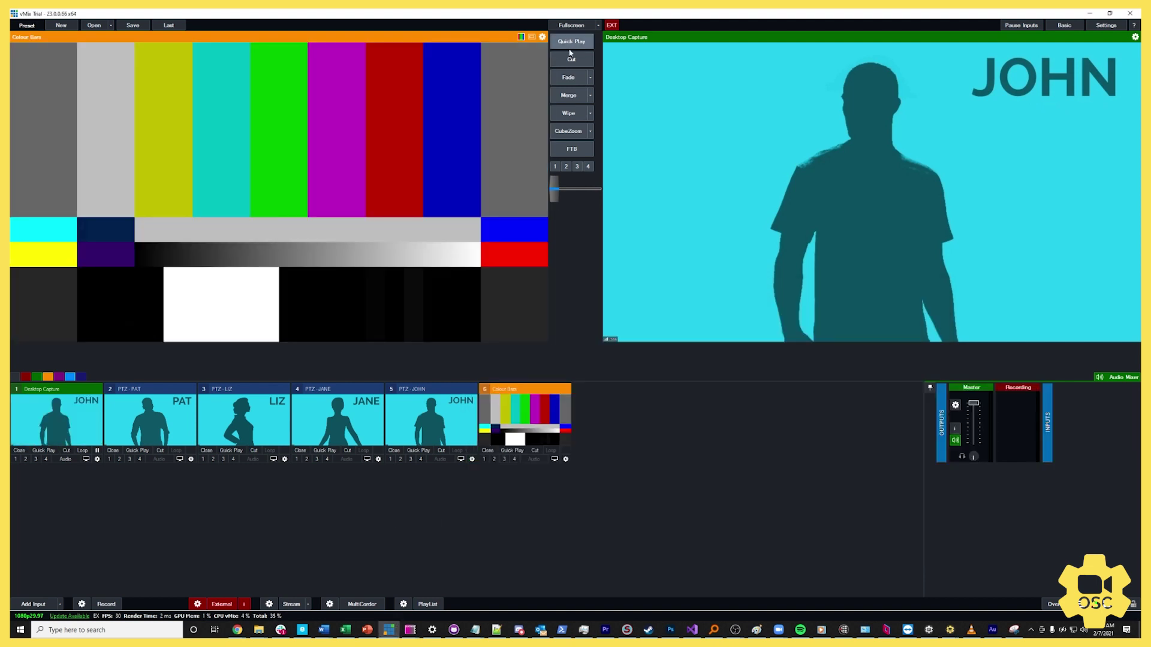
click(572, 58)
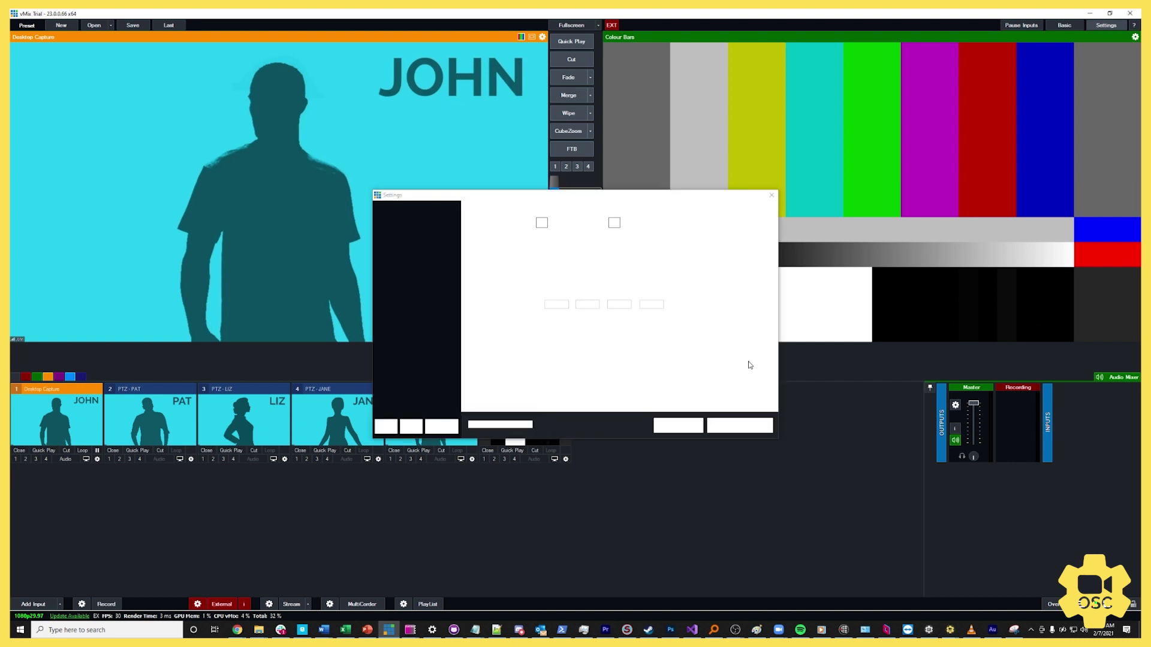
Add a new MIDI activator with ControlChange type and note range 1-0-1.
click(387, 365)
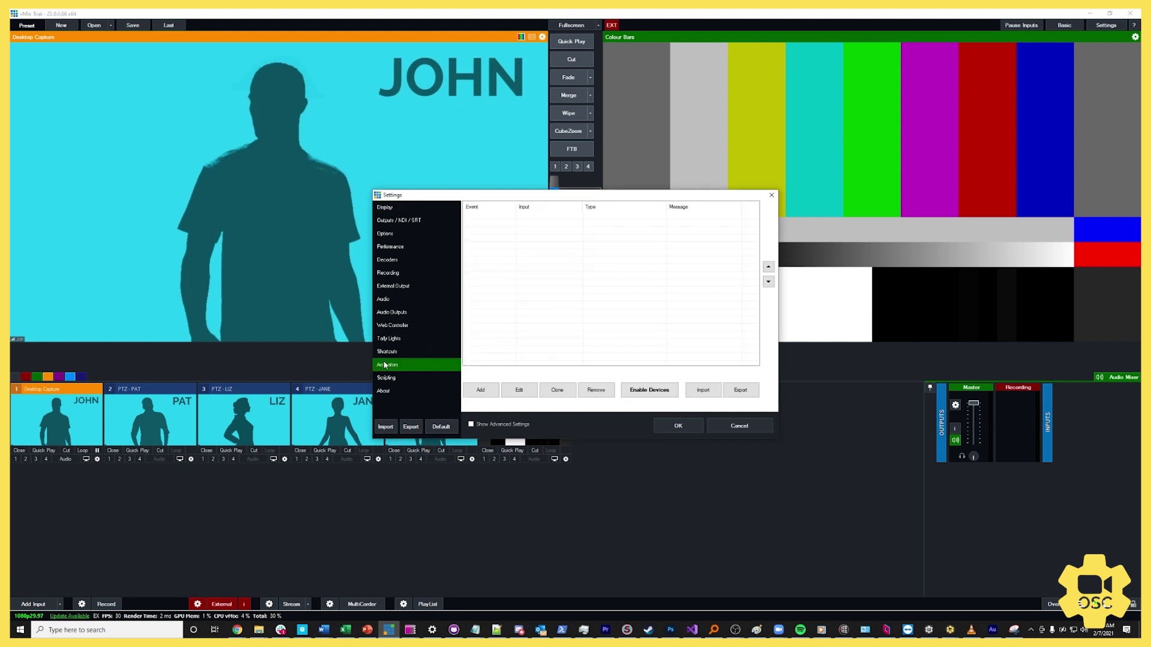
click(485, 396)
click(527, 248)
click(546, 261)
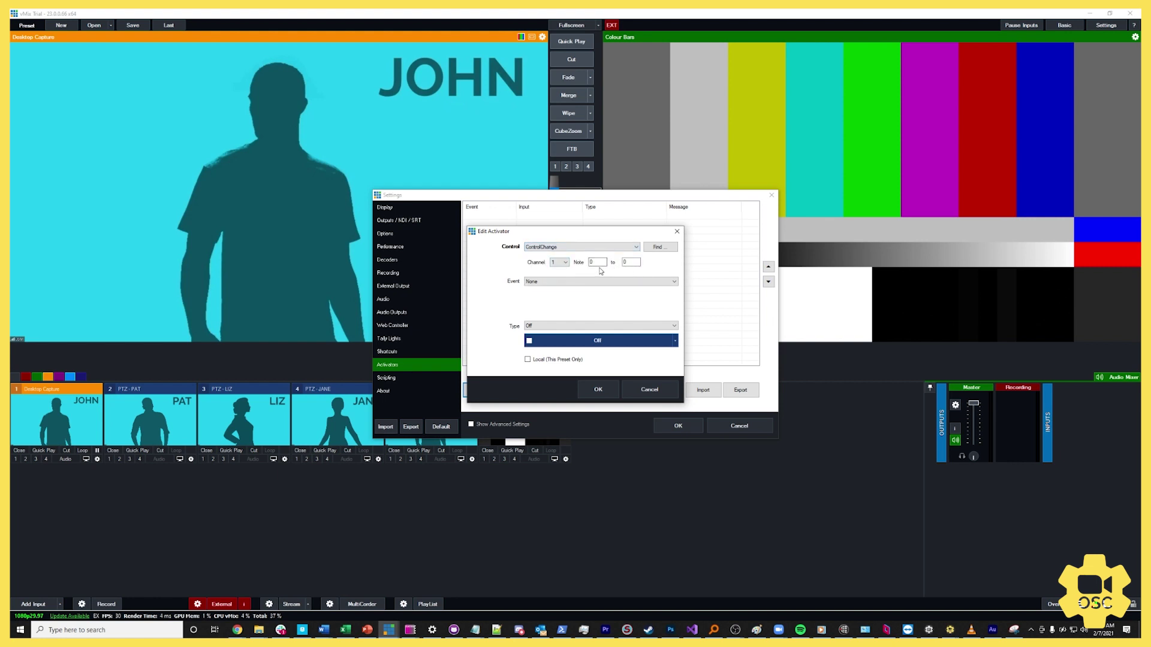
click(633, 262)
click(637, 262)
double_click(637, 262)
text(1)
Trigger it on InputPreview of input 2 PTZ - PAT with Button LED feedback, then save.
click(559, 281)
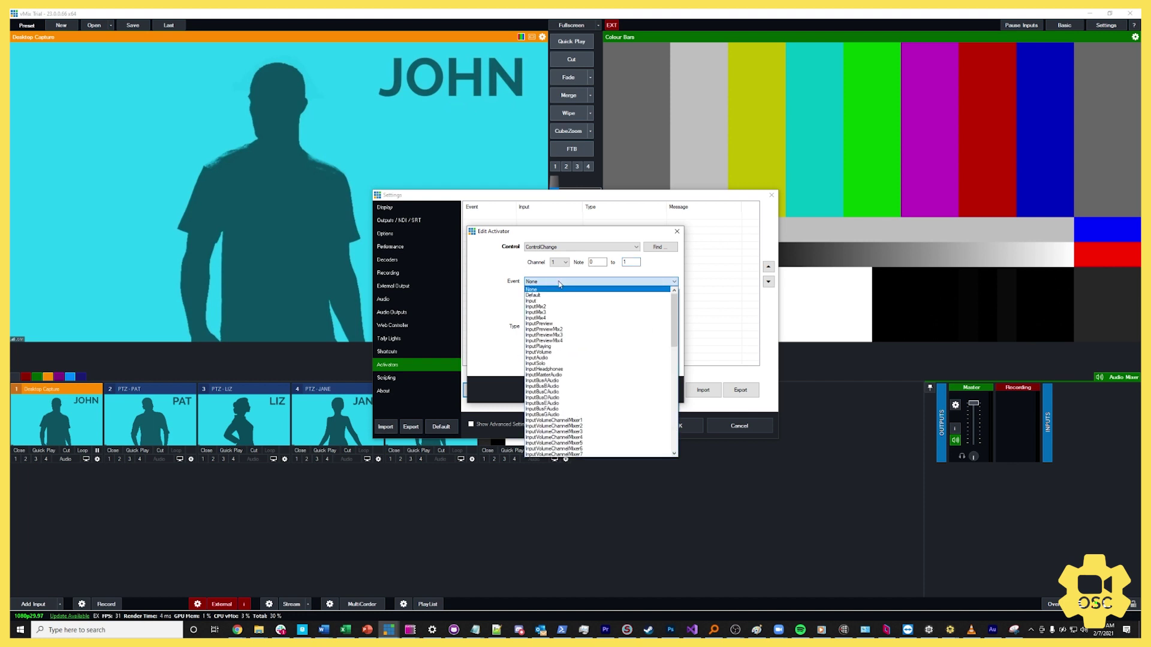
click(546, 324)
click(549, 297)
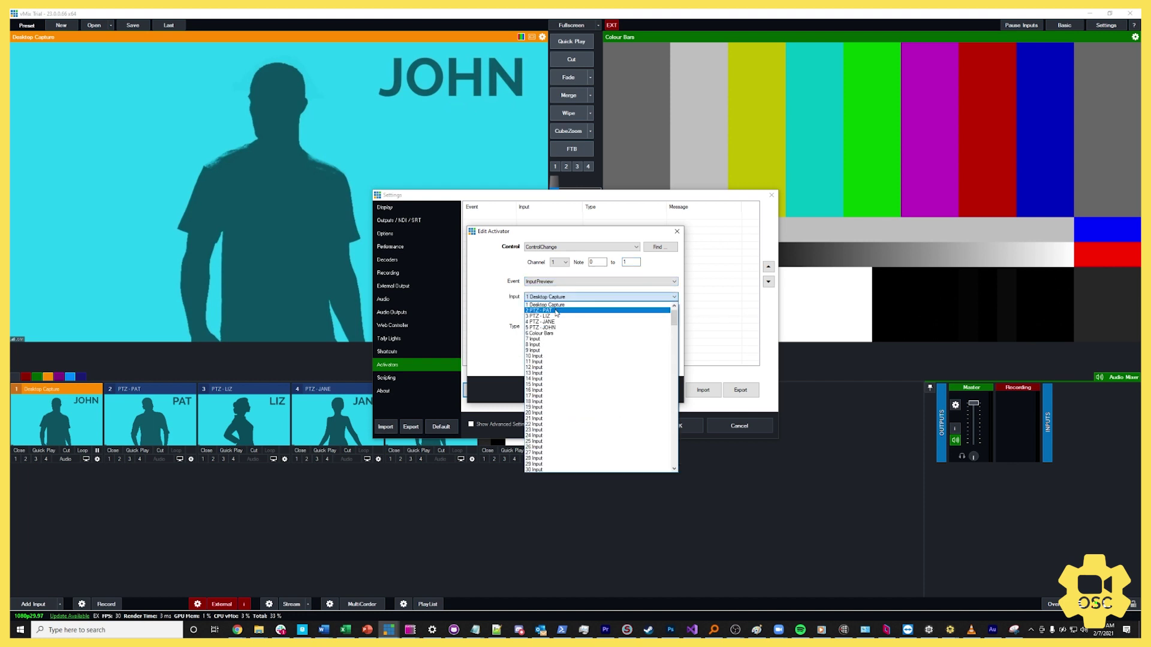
click(556, 310)
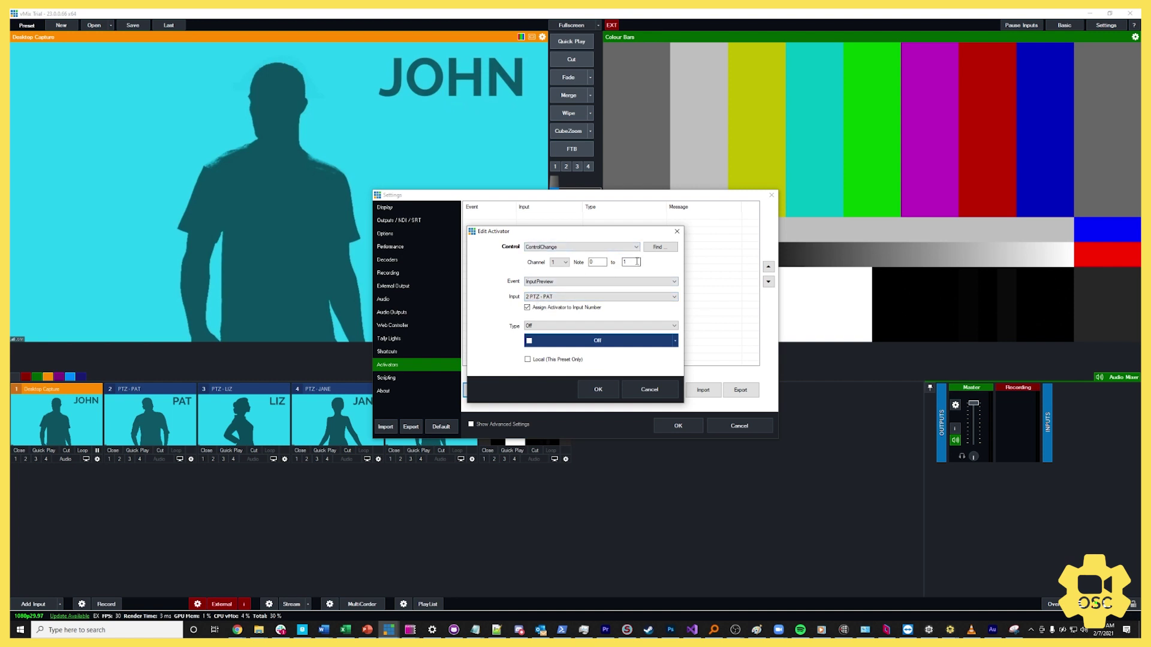
click(560, 327)
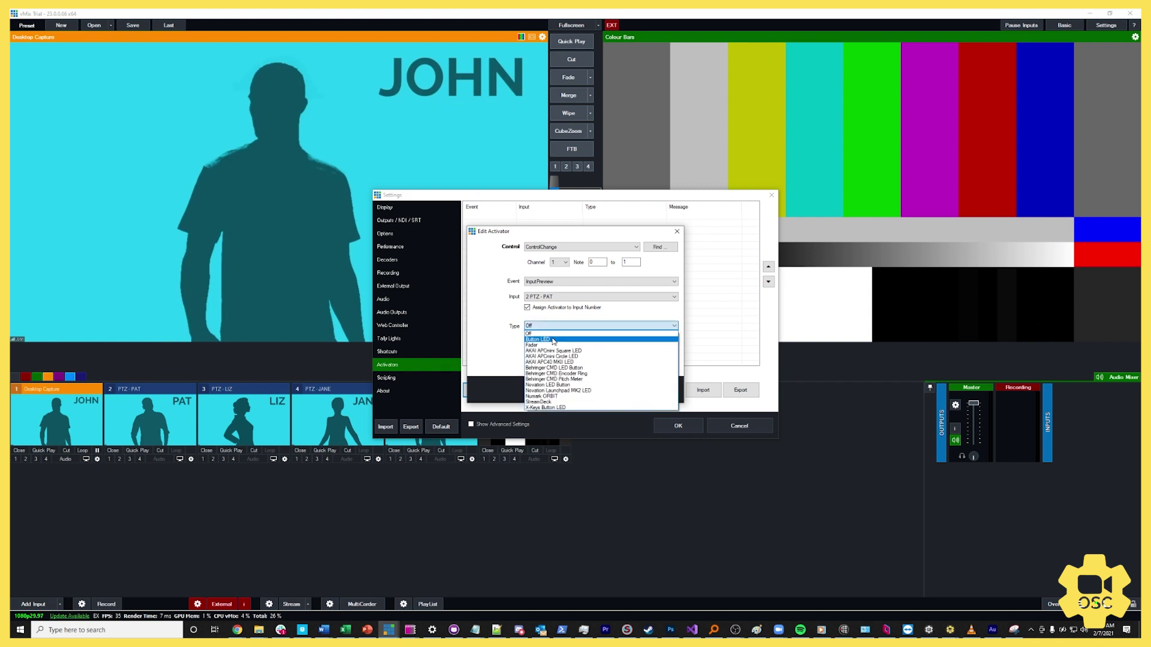
click(553, 342)
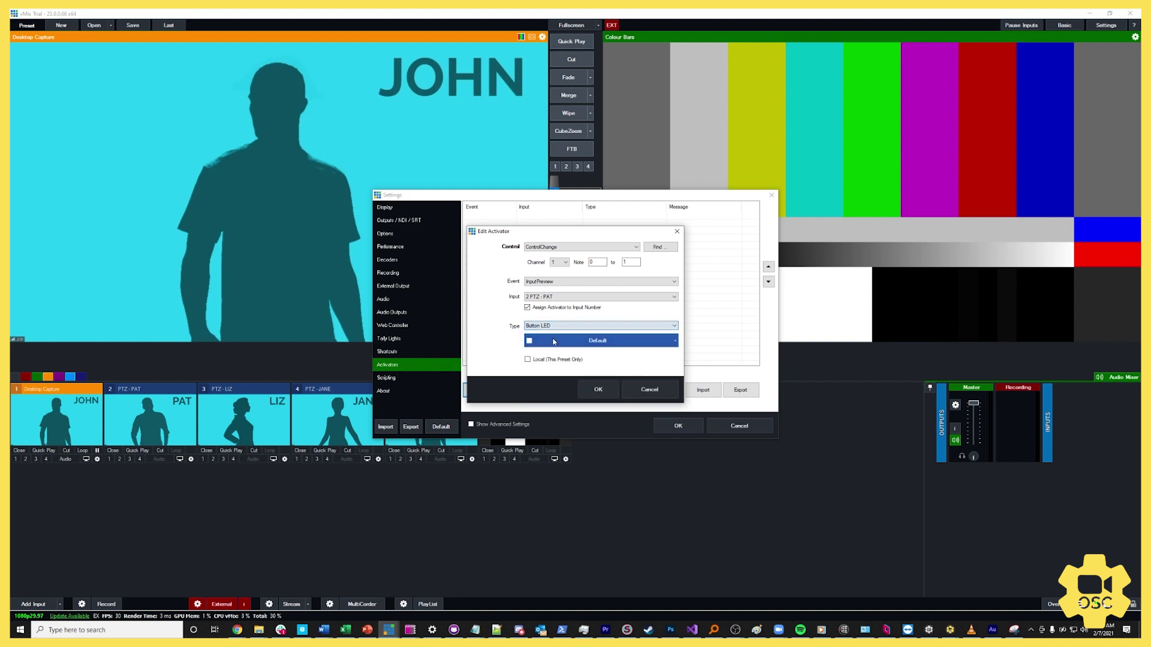
click(598, 390)
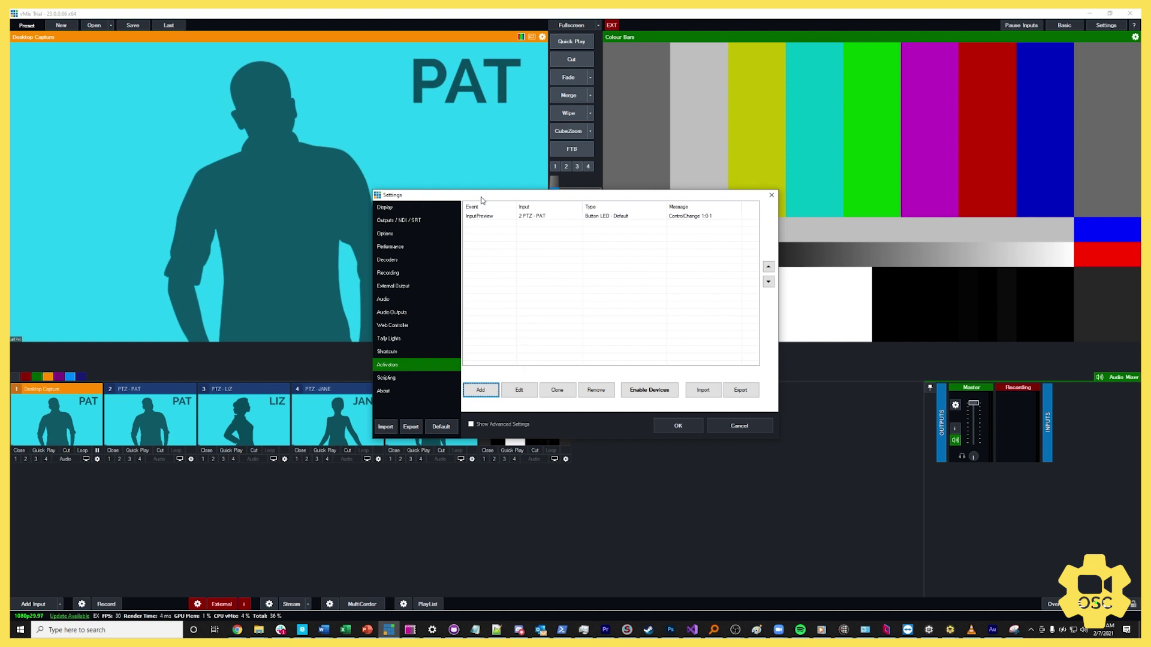
drag(484, 194, 587, 264)
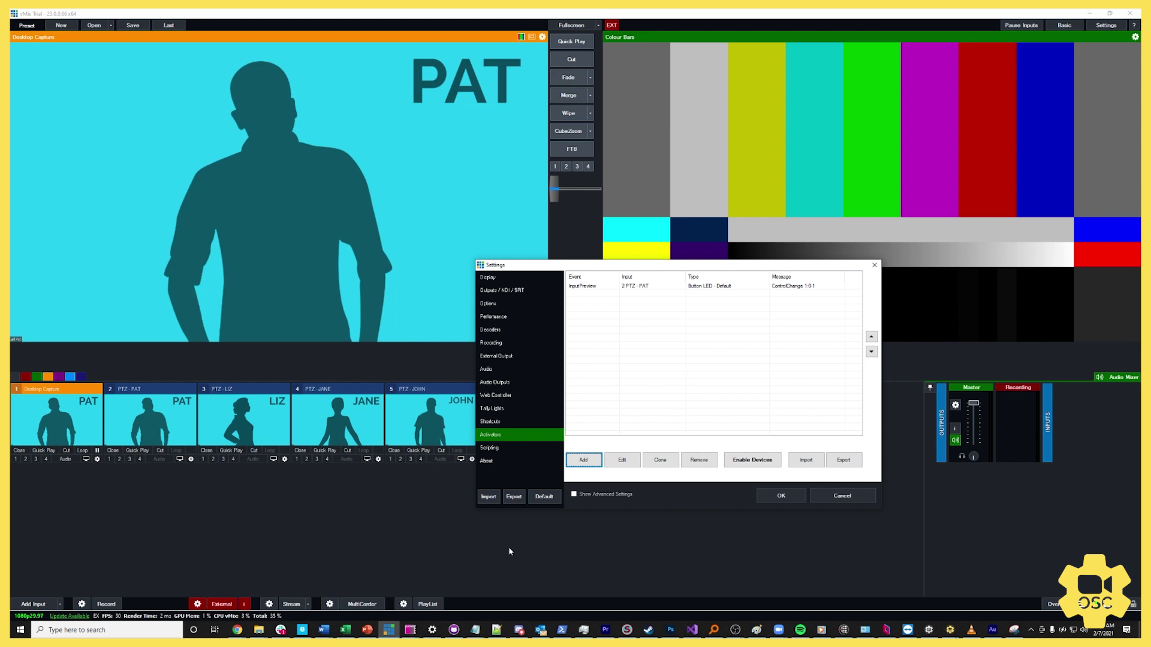
Arrange the Control Watcher and three OSC Multi Transmit actors neatly in the Isadora patch.
mouse_move(410, 629)
click(507, 587)
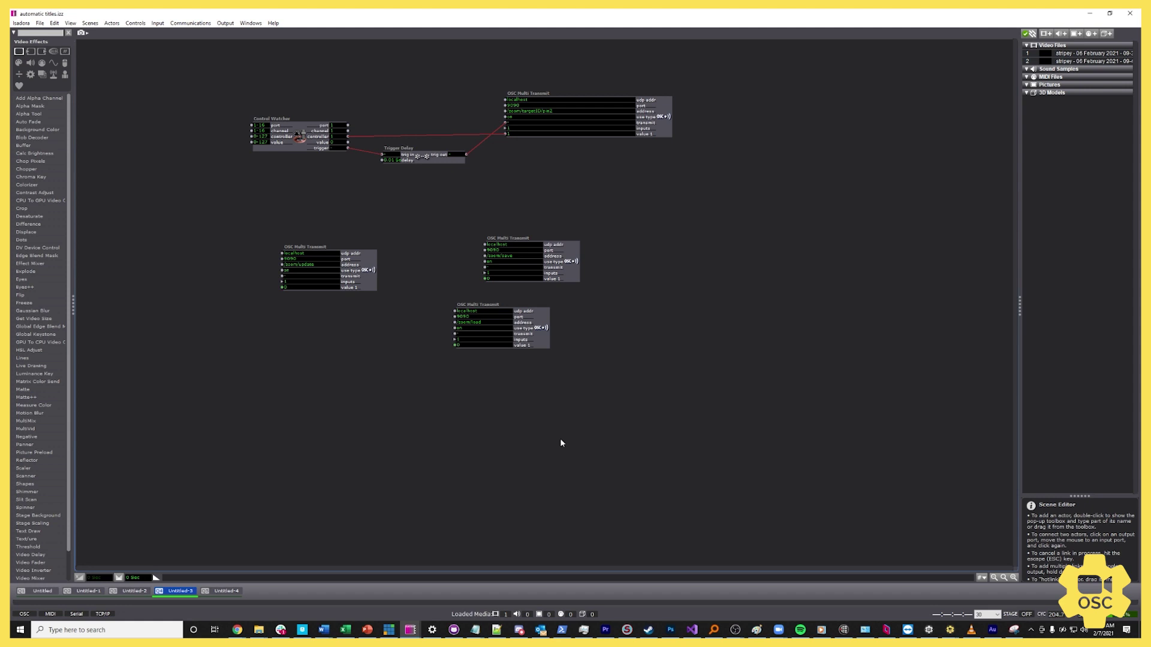
key(ctrl+z)
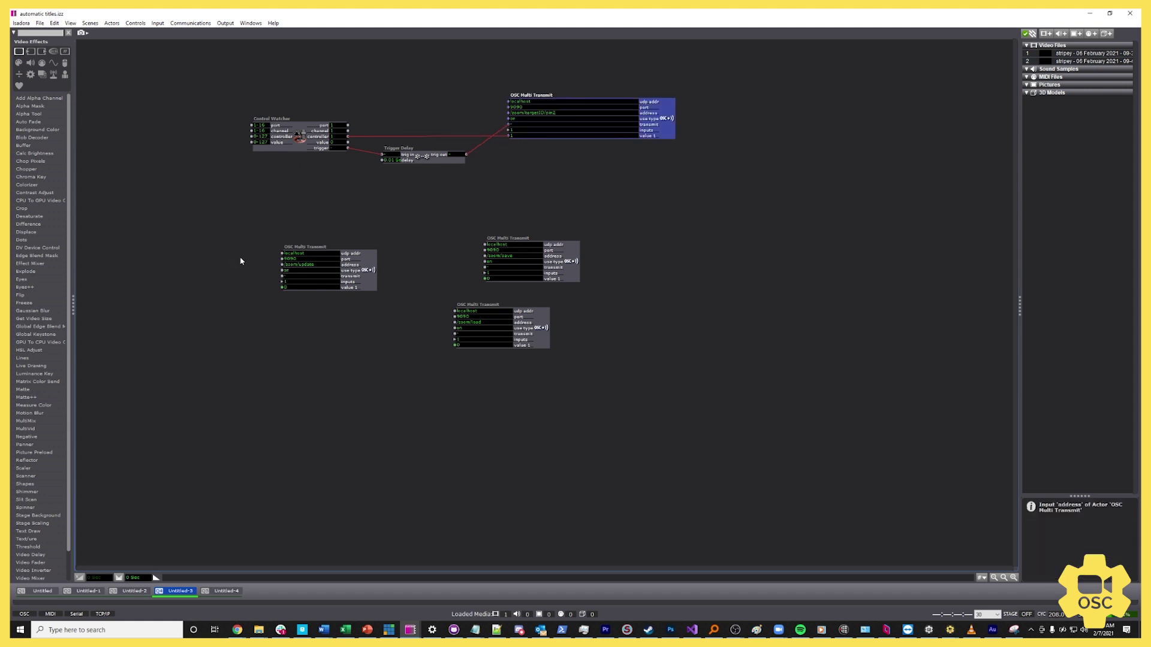
key(ctrl+z)
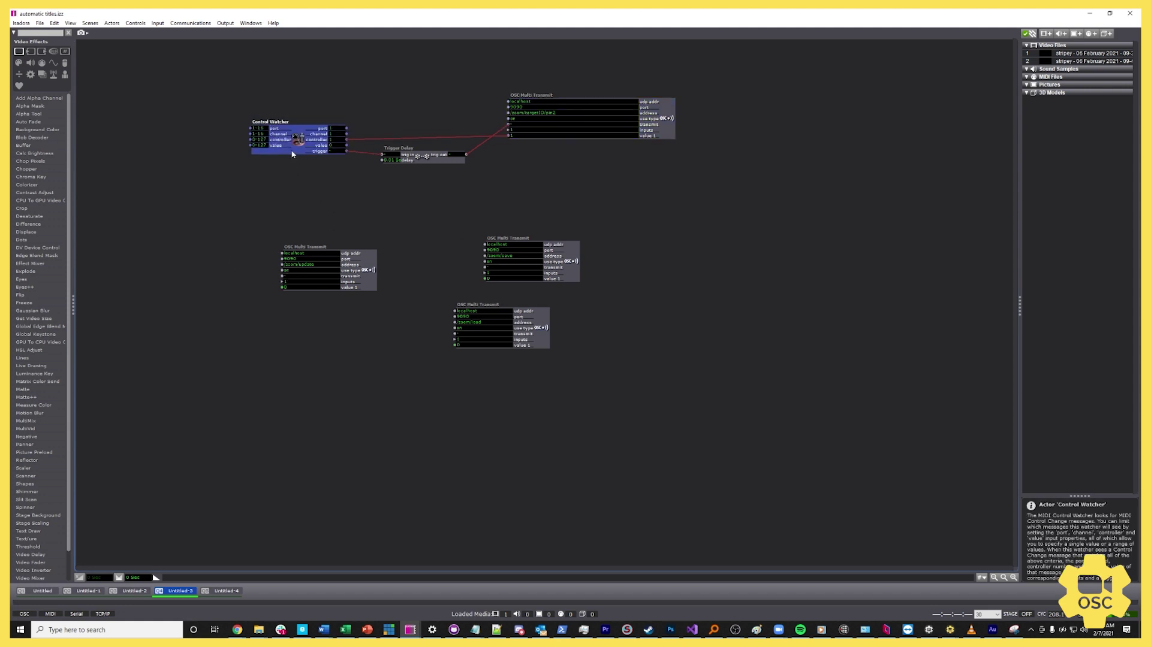
key(ctrl+z)
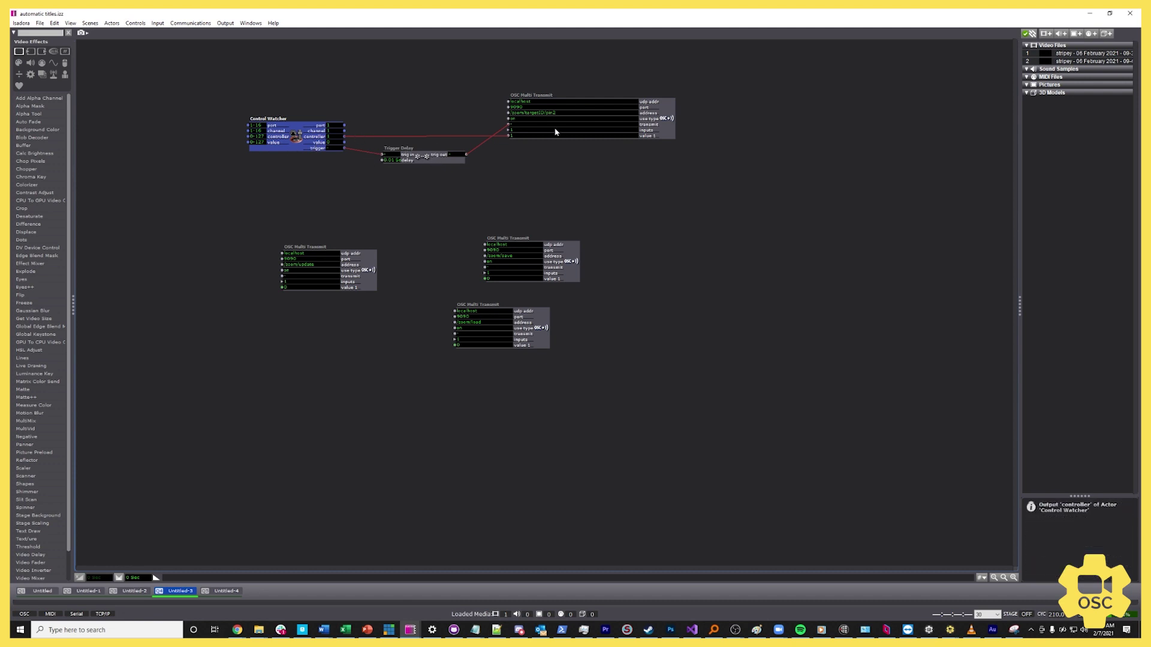
drag(659, 118, 660, 117)
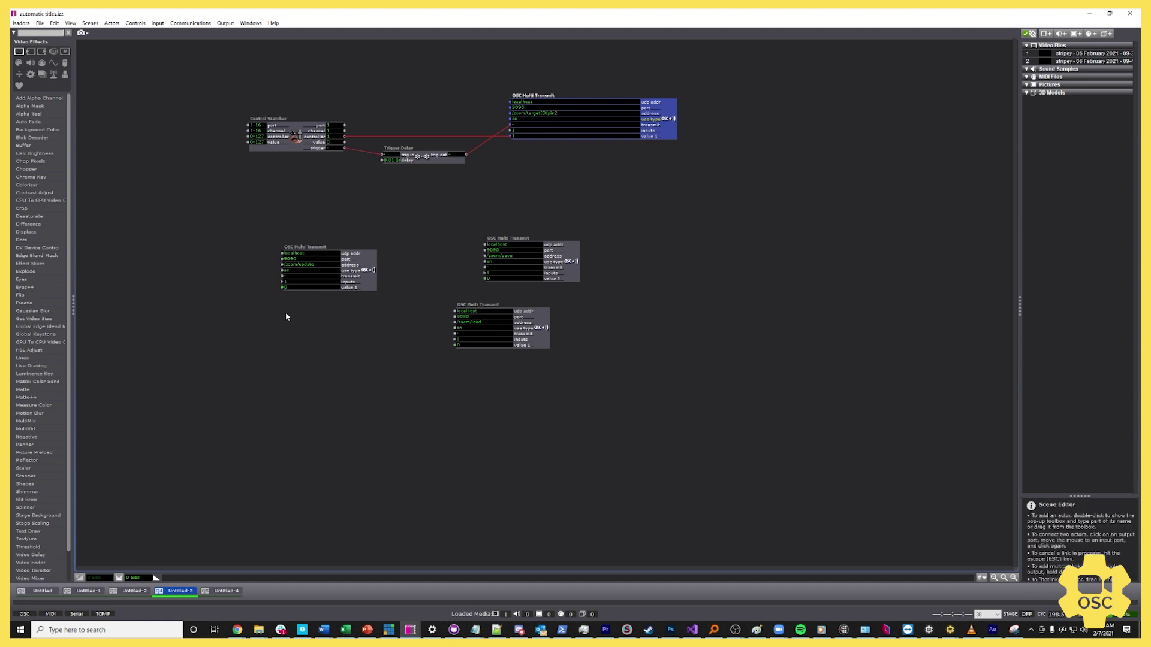
drag(549, 326, 471, 320)
drag(540, 276, 504, 282)
drag(447, 319, 452, 325)
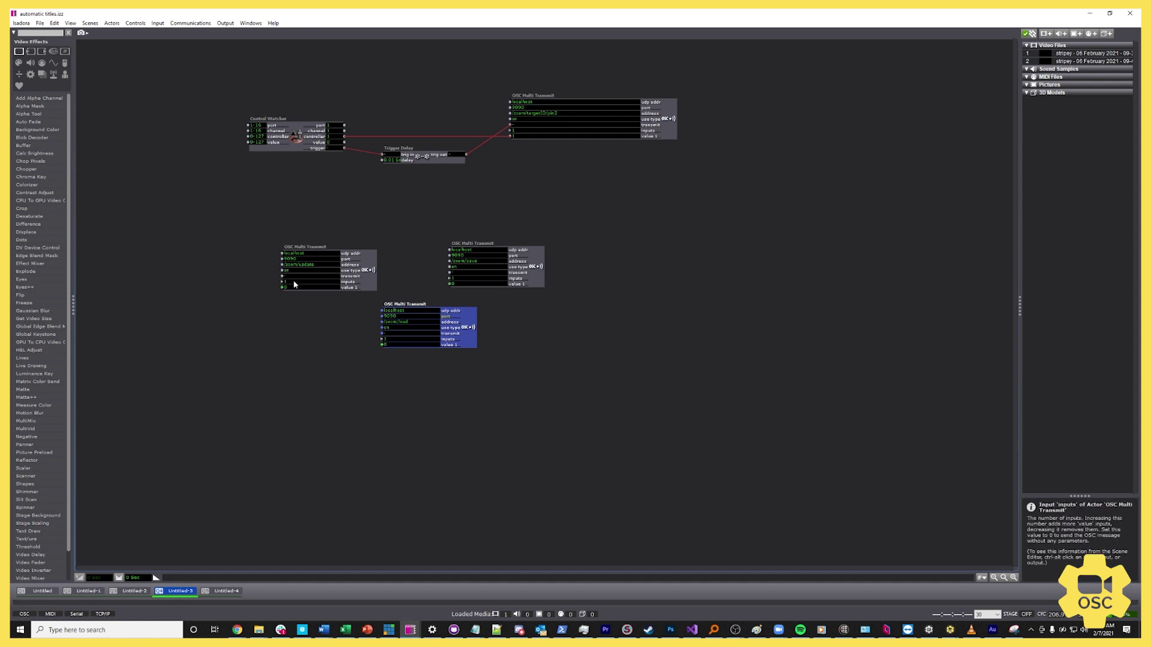
Bring target_list.txt up in Notepad over the Isadora patch.
click(303, 444)
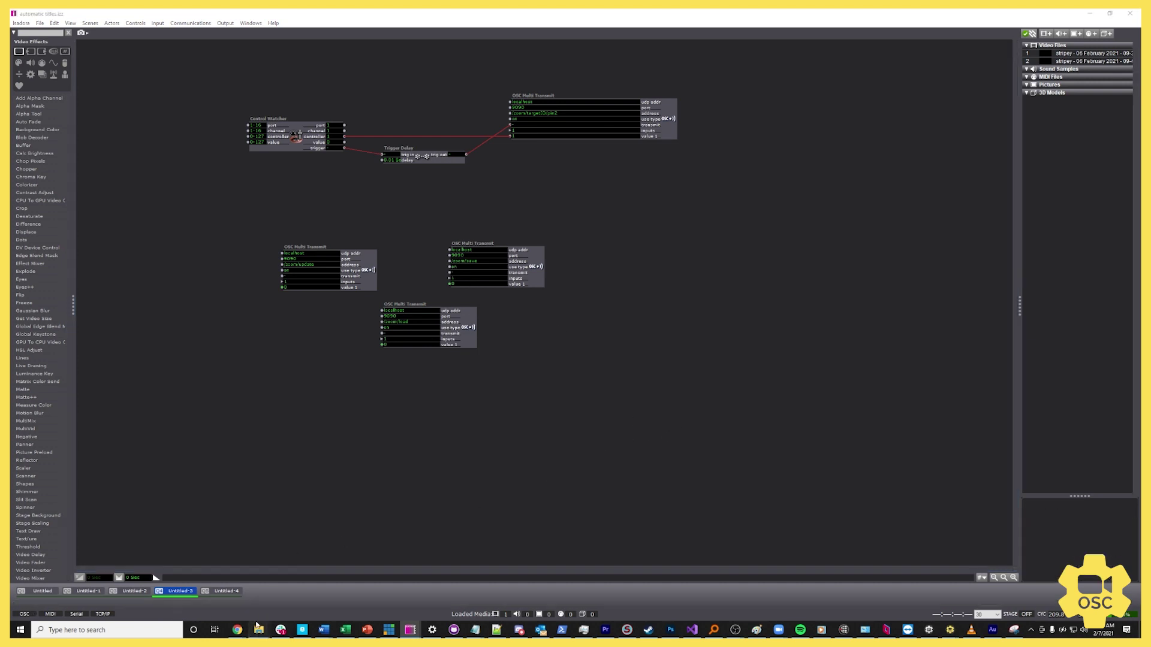
mouse_move(259, 629)
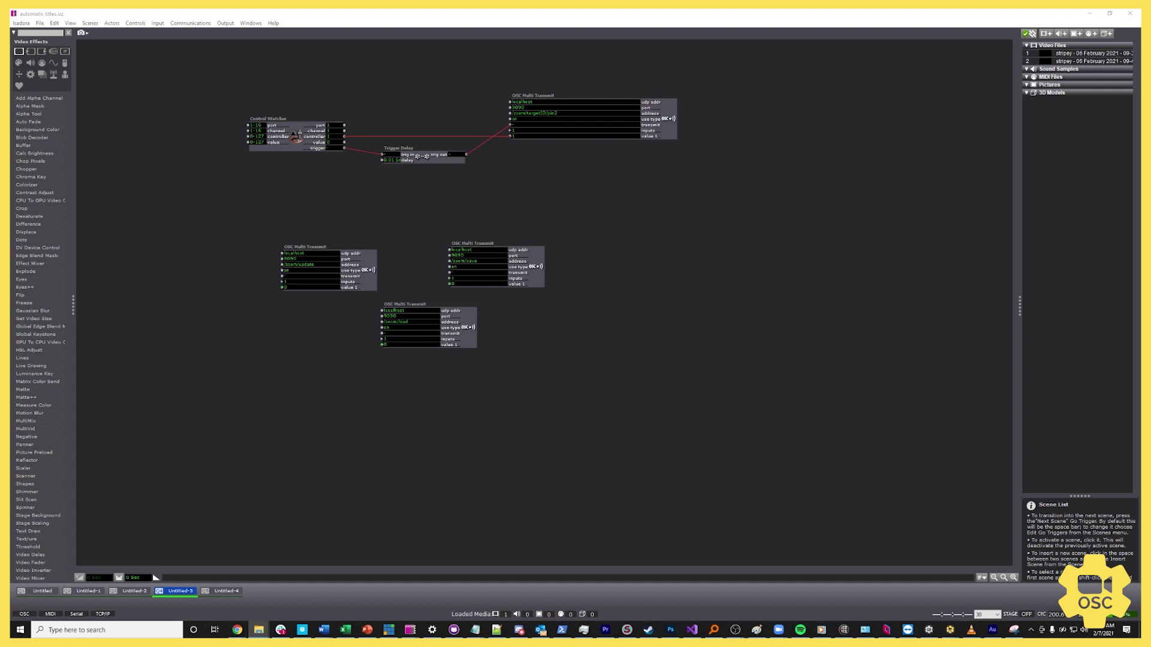
click(476, 629)
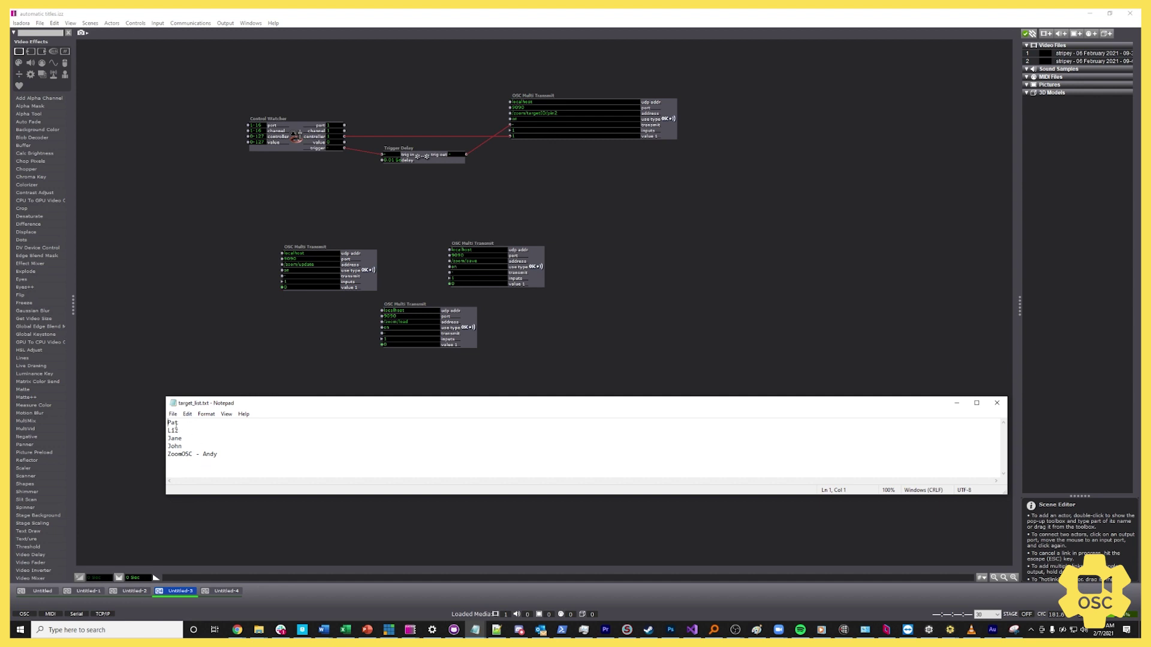
Move the ZoomOSC line to line 1 of the target list, above Pat.
drag(171, 423, 178, 424)
drag(234, 455, 154, 456)
key(ctrl+x)
key(ctrl+Home)
key(Return)
key(Up)
key(ctrl+v)
drag(169, 423, 220, 426)
click(182, 431)
Minimize the target_list notes so vMix's Activators settings are in front.
click(387, 630)
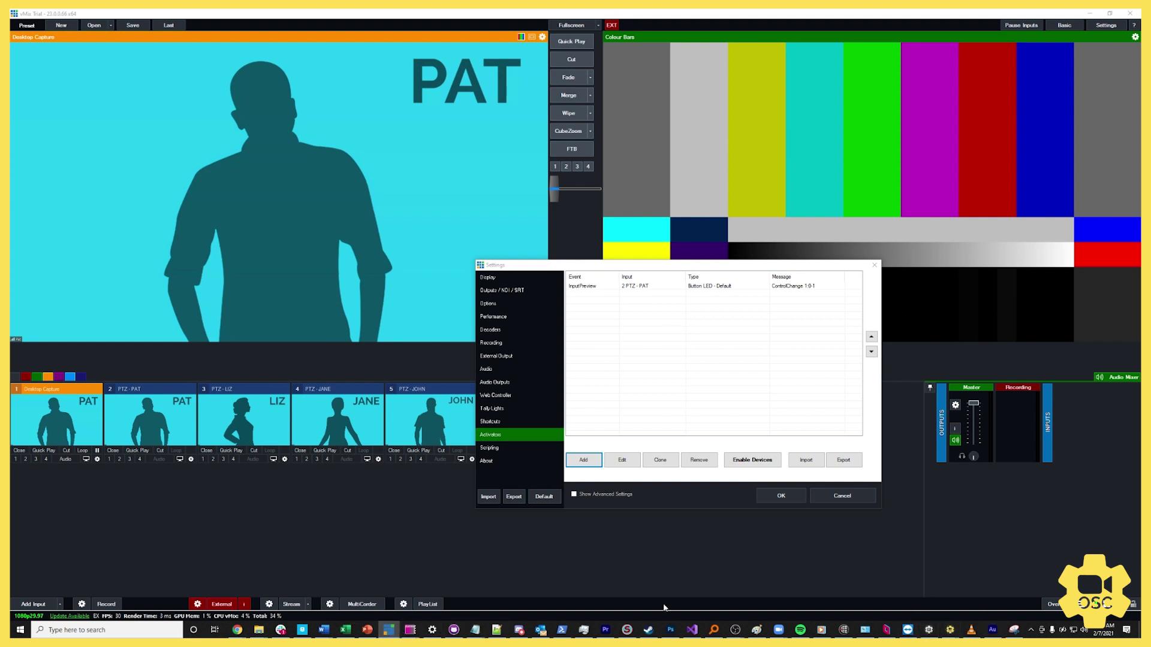
mouse_move(476, 628)
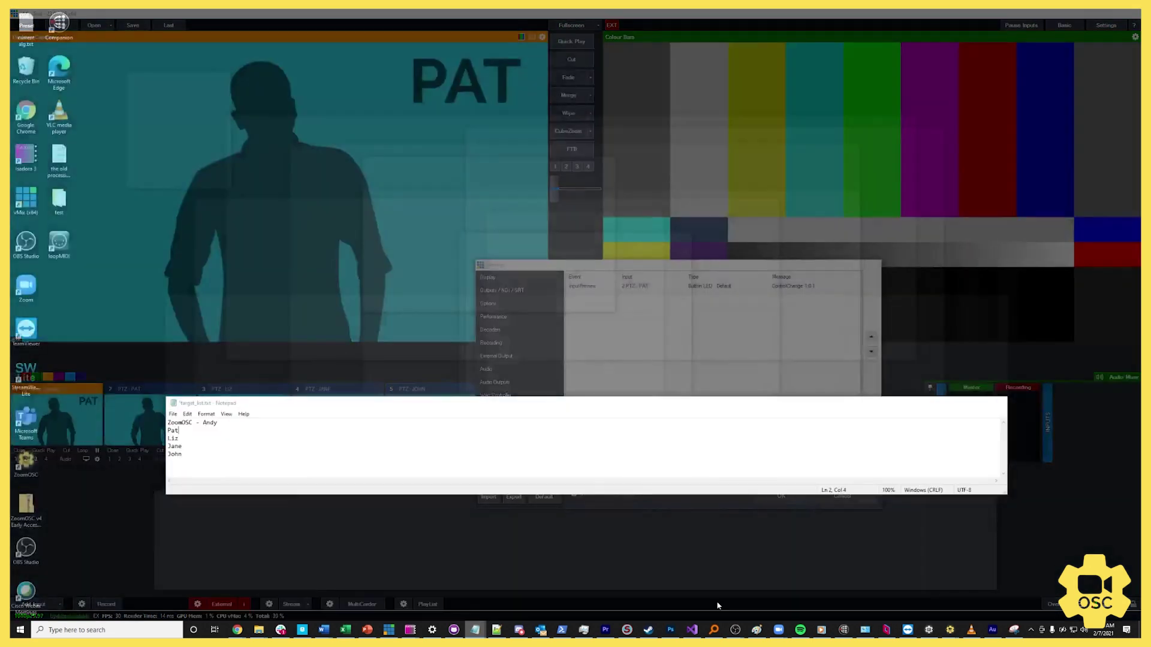
click(718, 605)
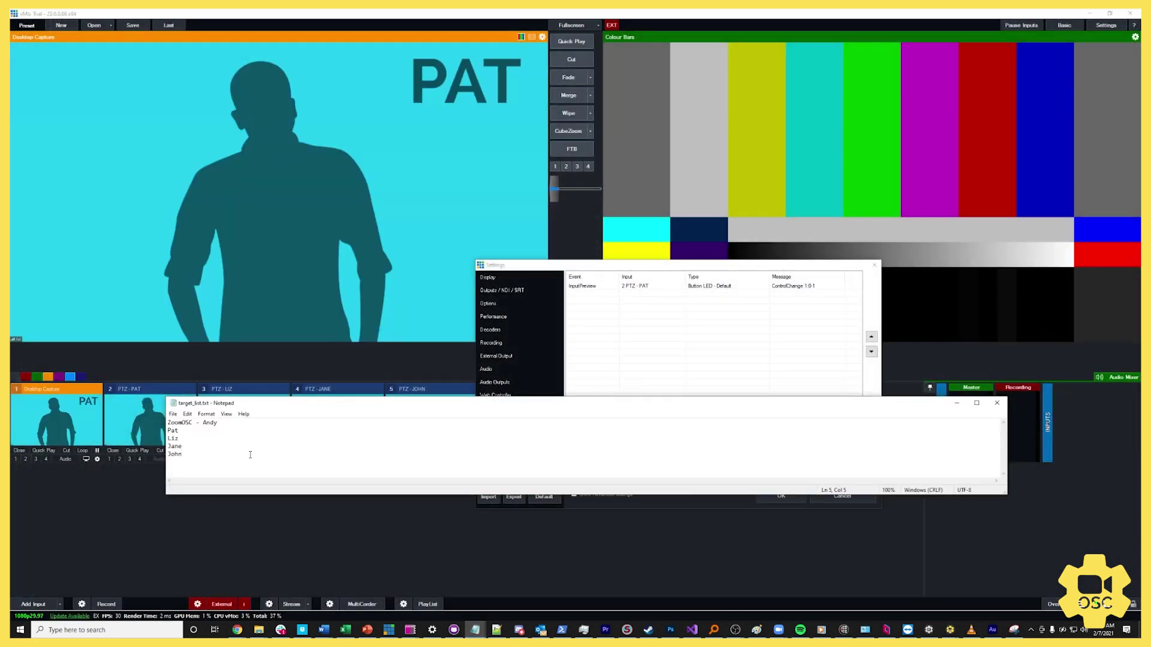
click(957, 403)
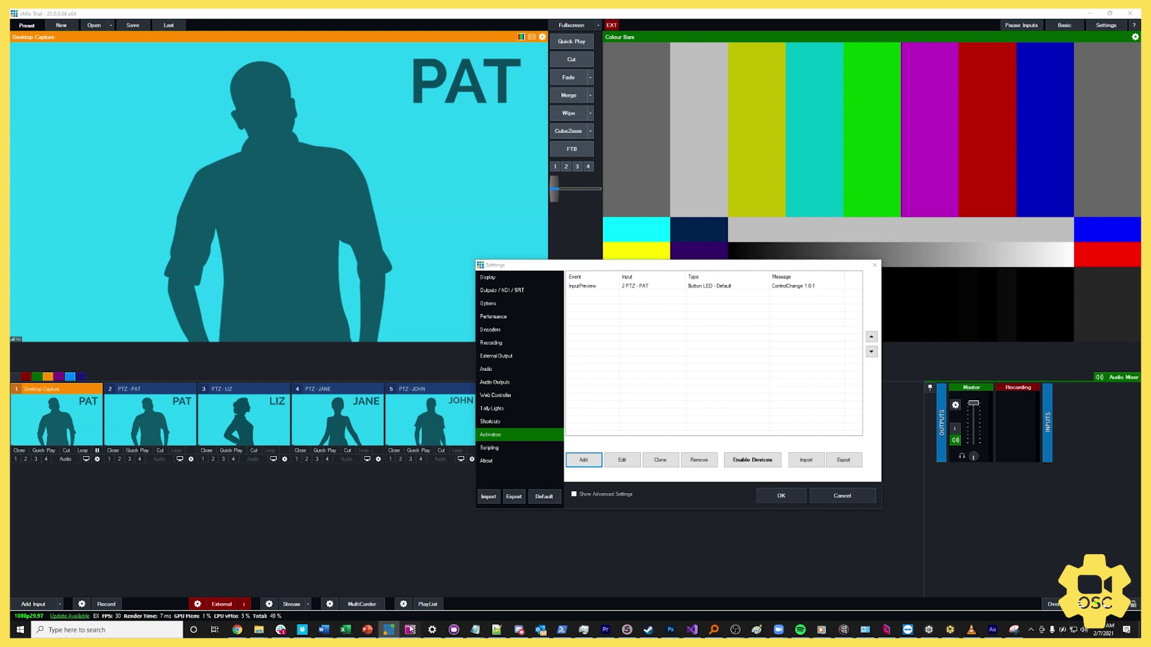
Clone the InputPreview 2 PTZ - PAT activator (ControlChange 1-0-1) in the Activators list.
mouse_move(410, 629)
click(530, 592)
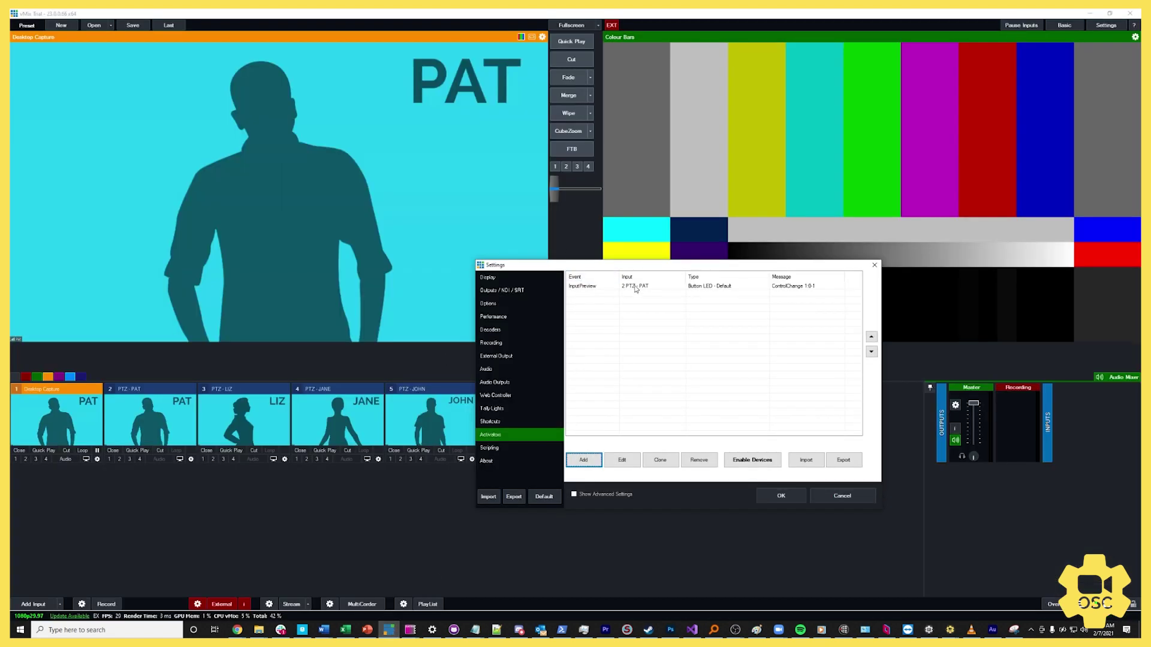
click(636, 289)
click(660, 460)
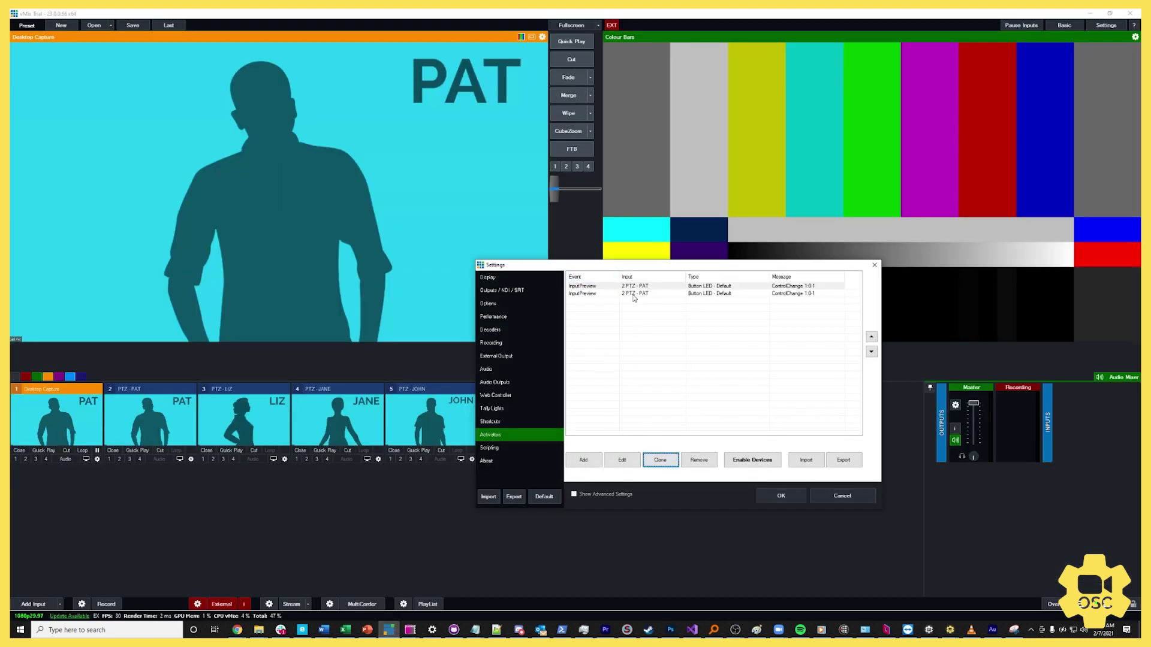
click(634, 293)
click(627, 461)
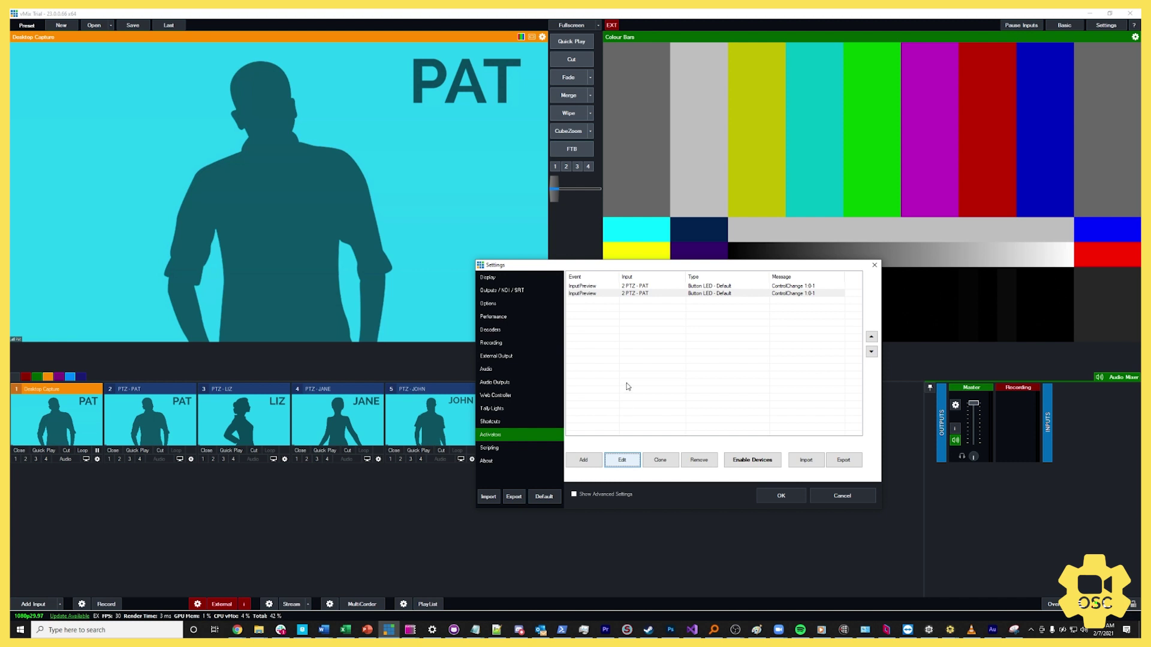
Retarget the cloned activator to 3 PTZ - LIZ with note value 2.
click(549, 298)
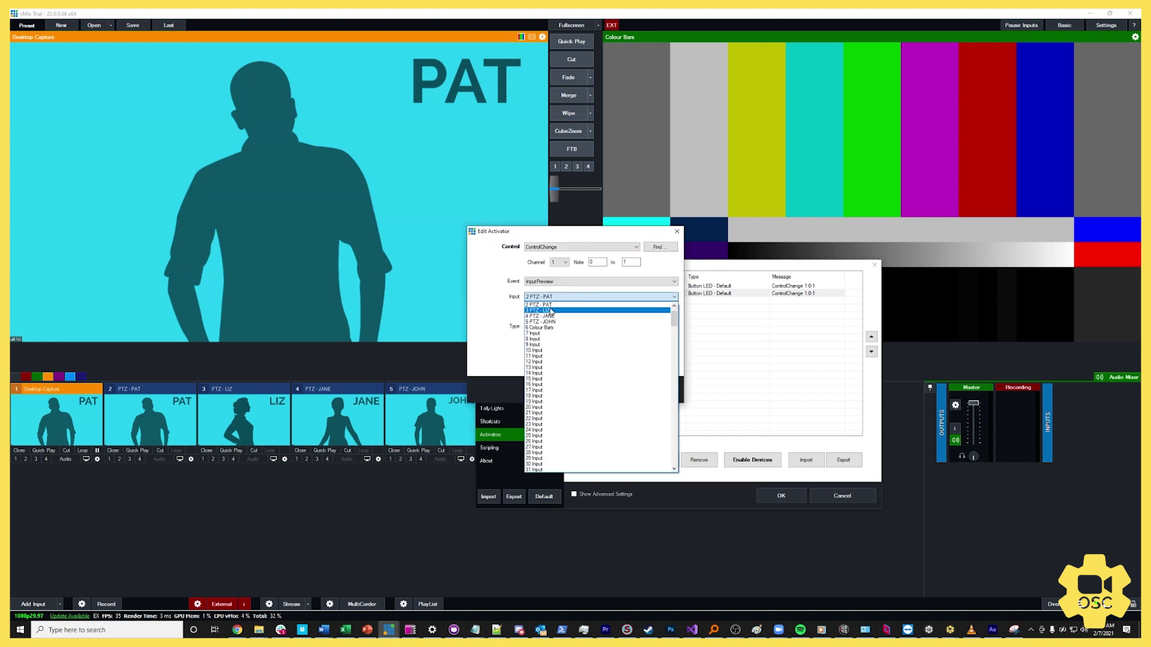
click(552, 310)
double_click(626, 262)
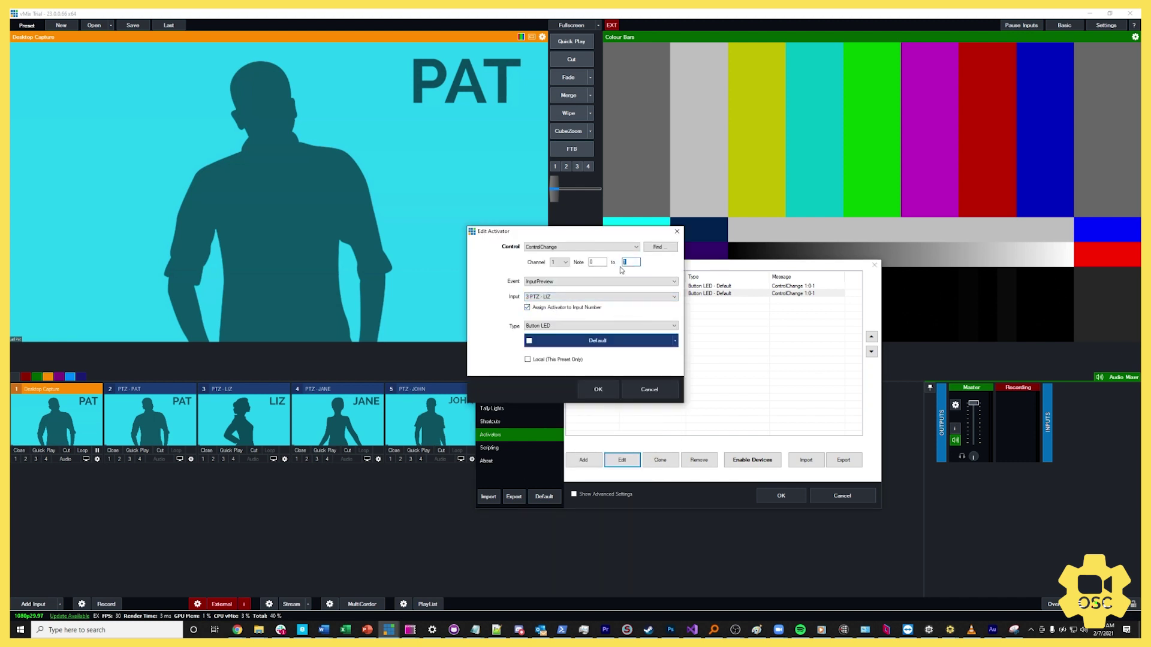
text(2)
click(598, 390)
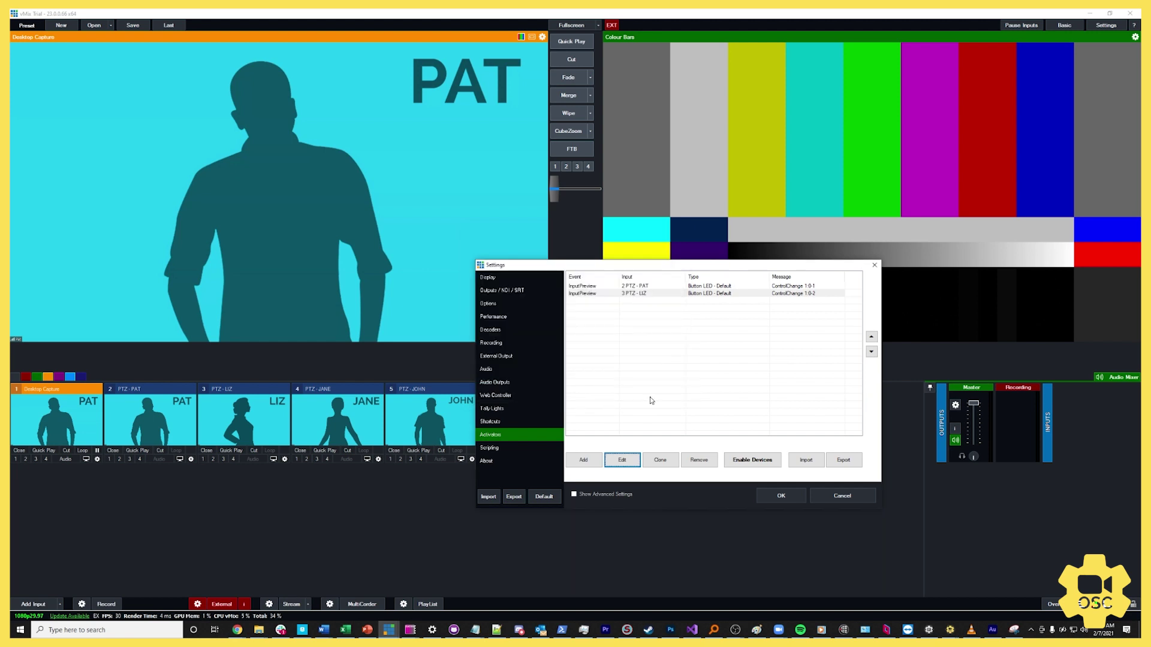
Clone the LIZ activator and retarget the copy to 4 PTZ - JANE with a new note value.
click(639, 295)
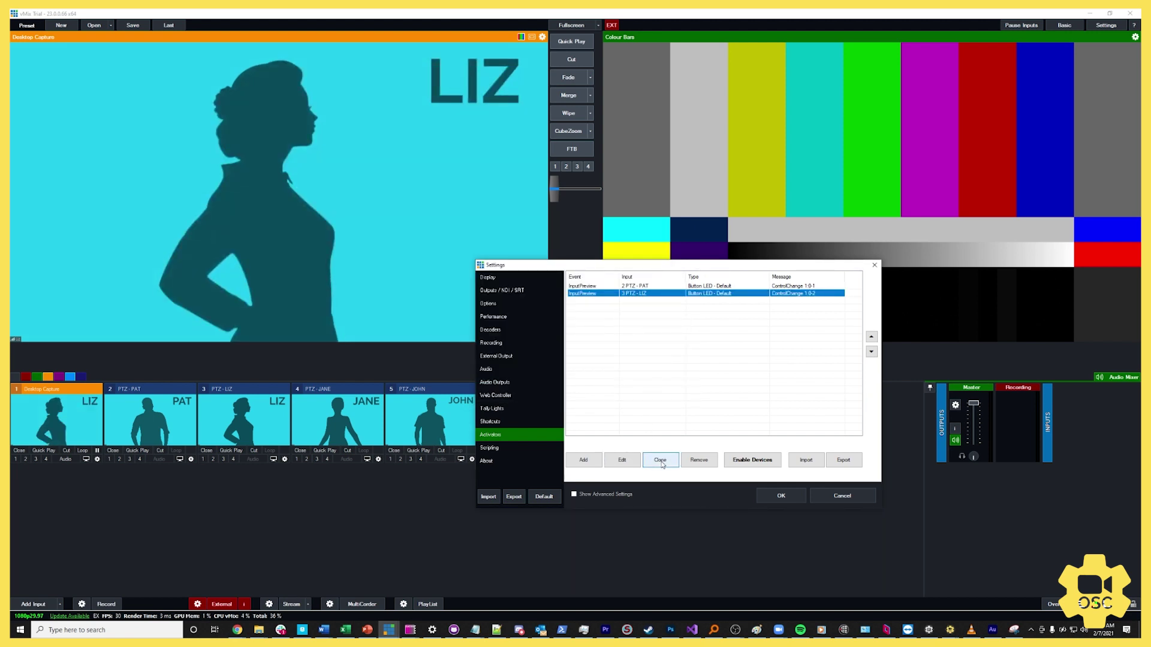
click(645, 463)
click(638, 301)
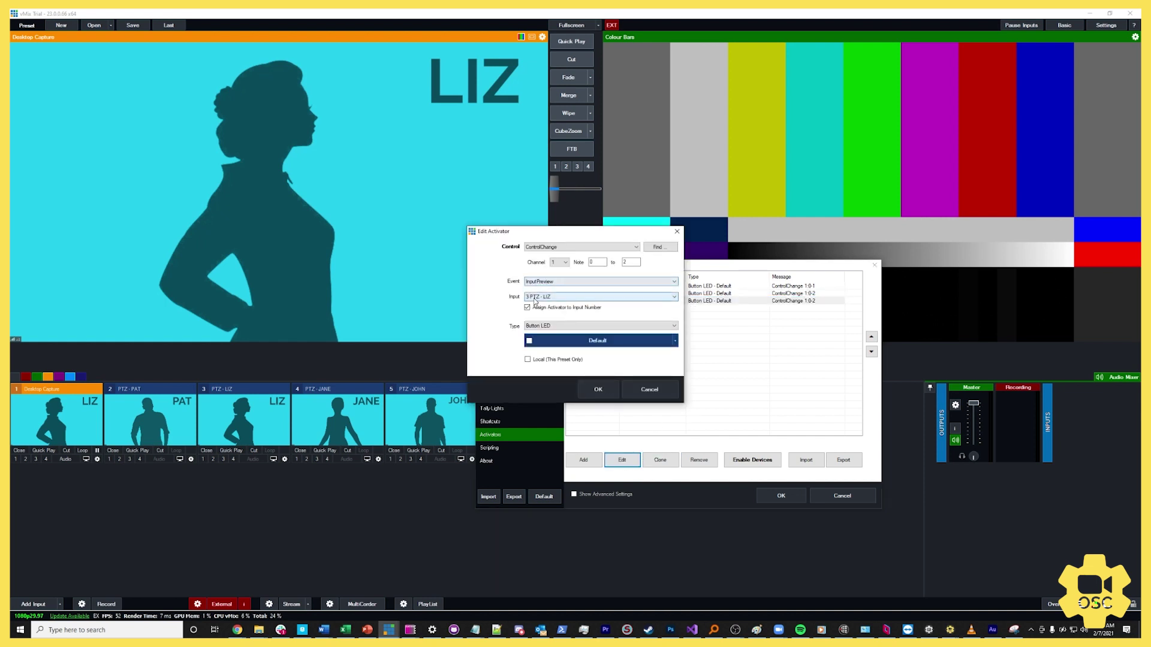
click(576, 297)
click(566, 310)
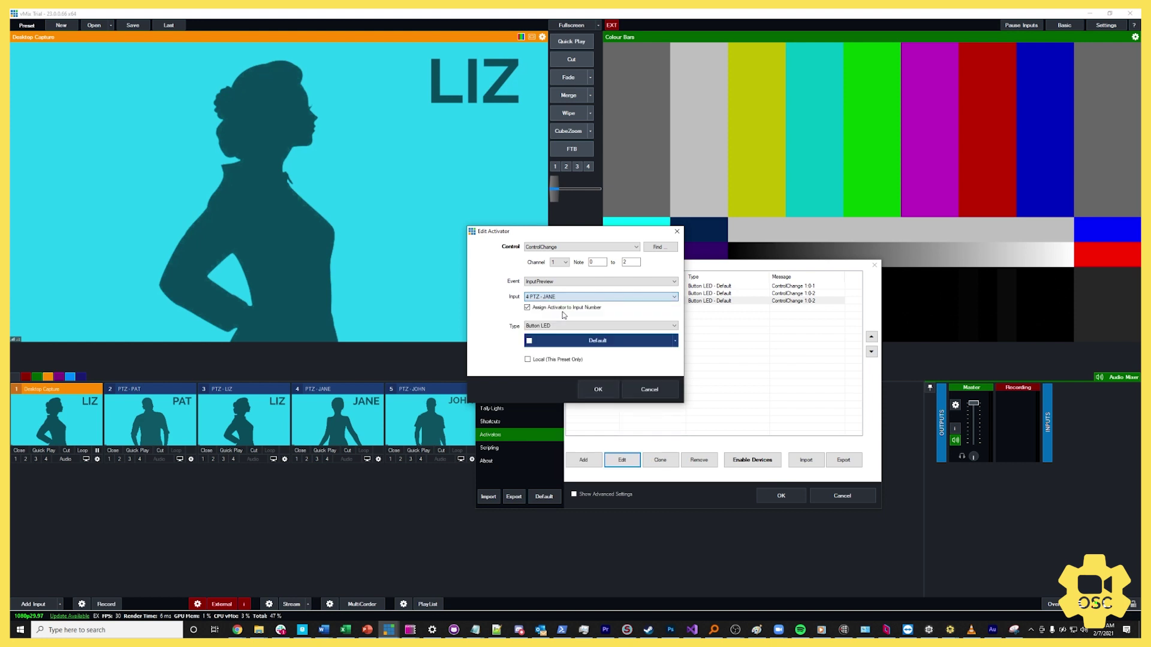
double_click(625, 261)
text(4)
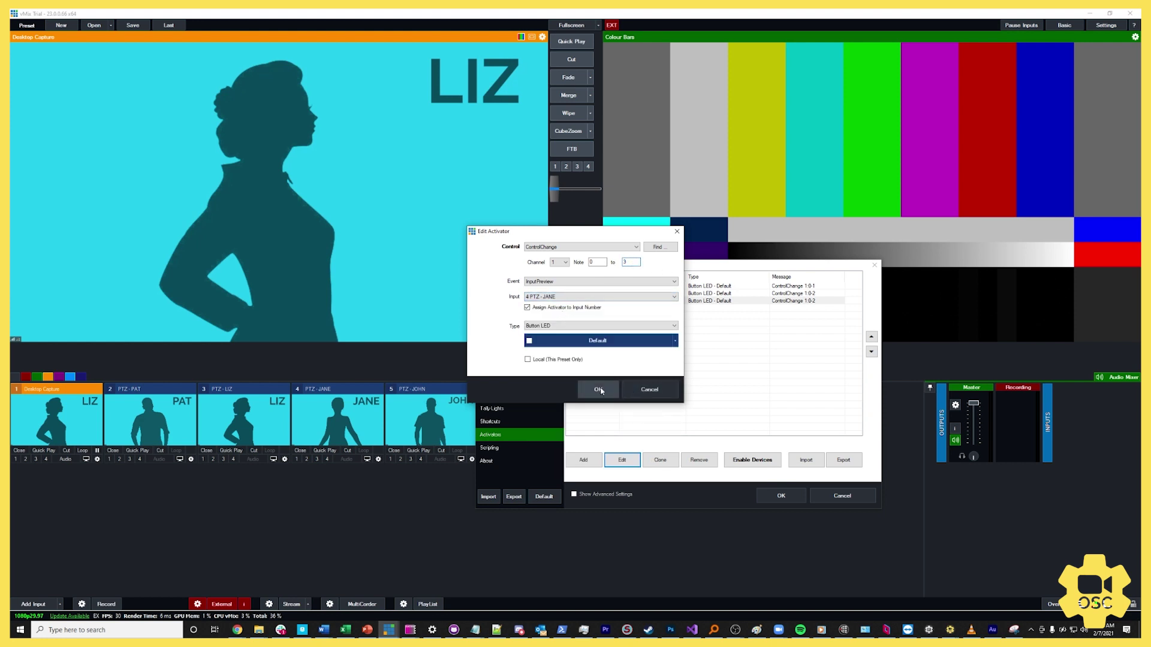
click(597, 389)
Clone the JANE activator and retarget the copy to 5 PTZ - JOHN, sending ControlChange 1-0-4.
click(613, 341)
click(640, 301)
click(670, 458)
click(634, 307)
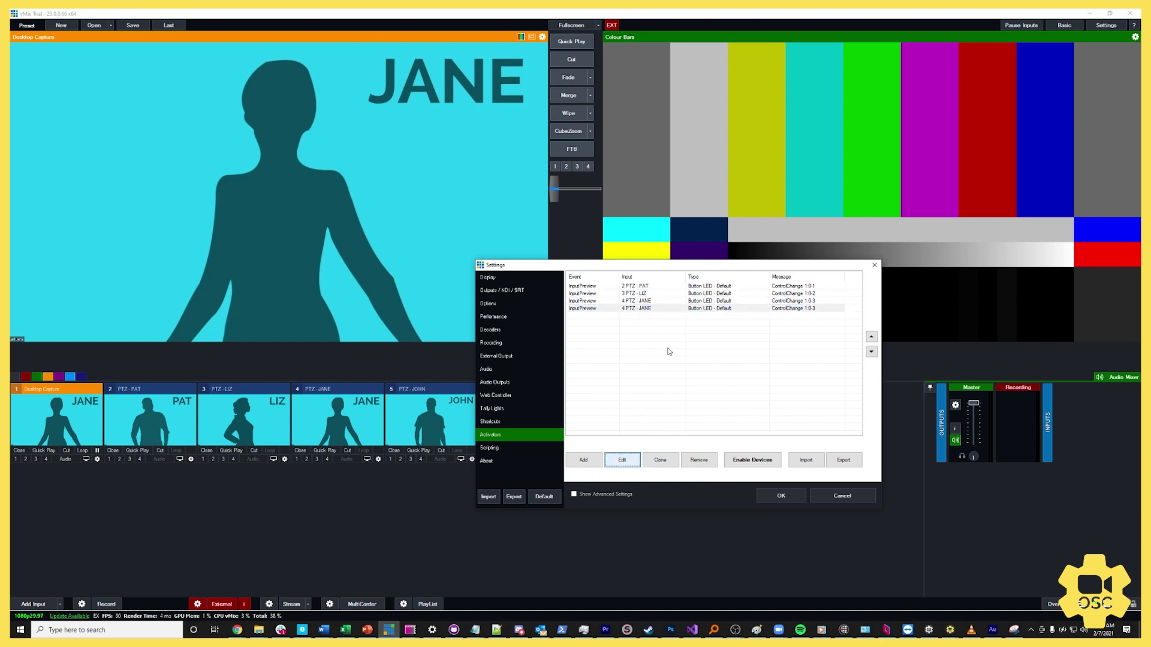
double_click(659, 308)
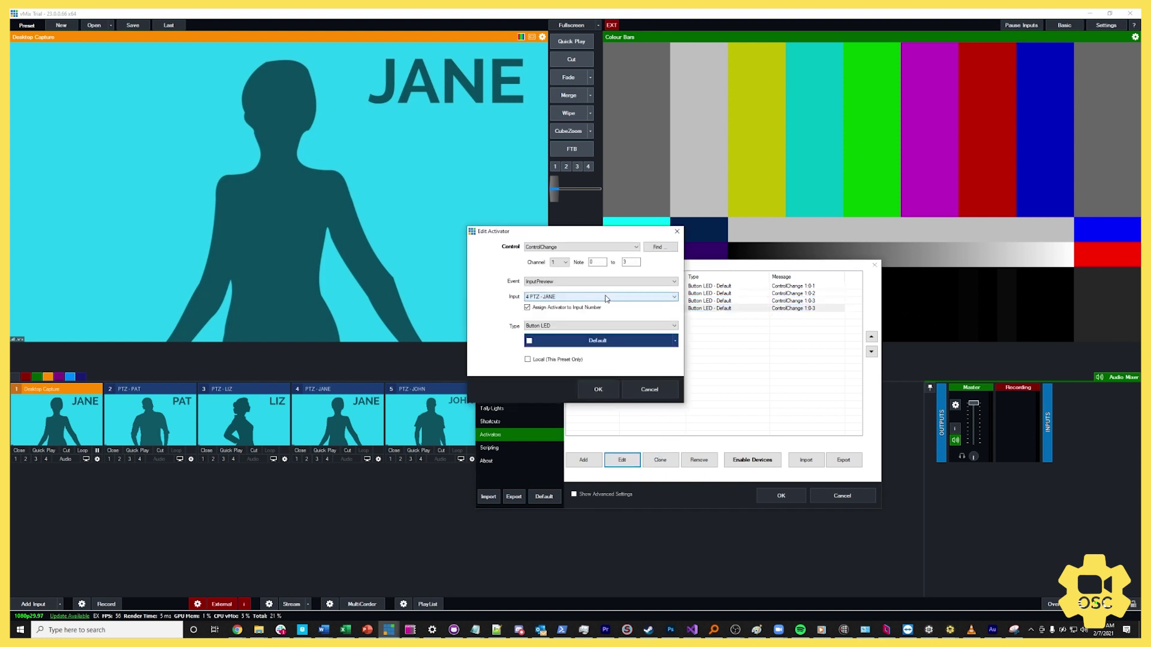
click(568, 297)
scroll(568, 301, up, 5)
click(553, 310)
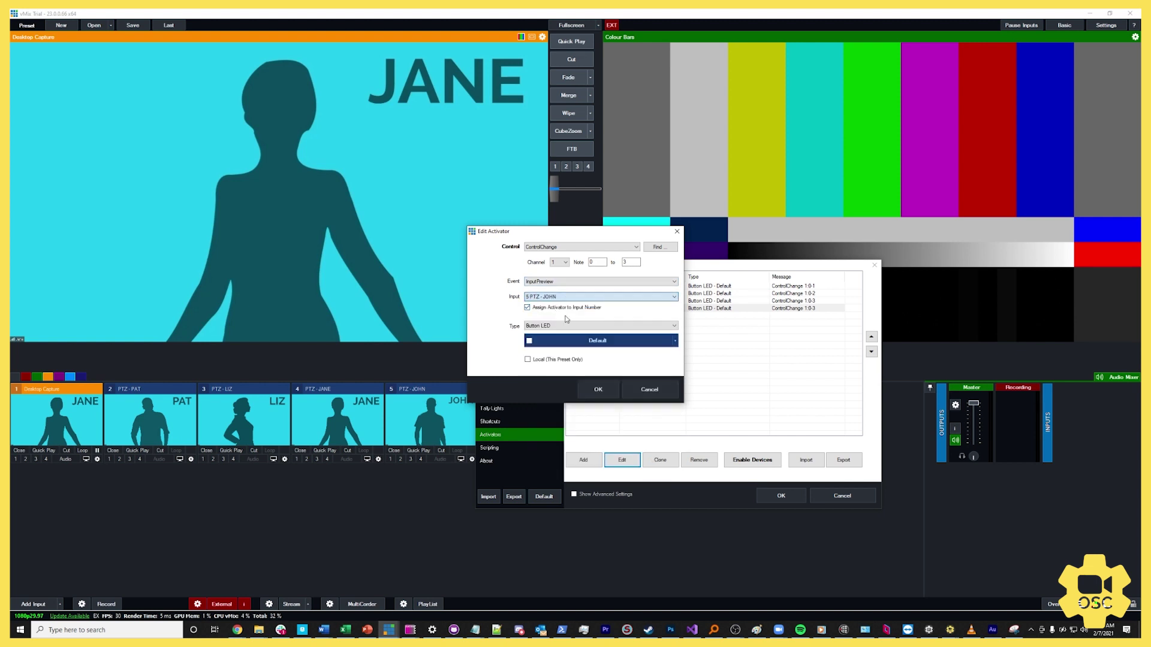
double_click(625, 262)
text(4)
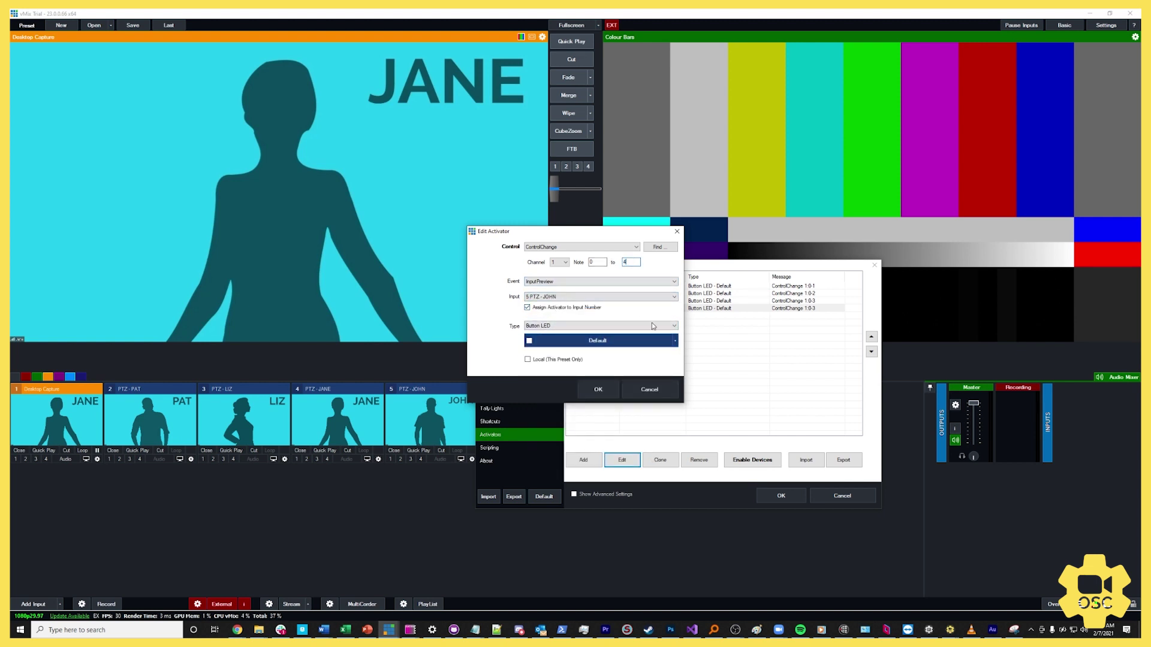
click(599, 389)
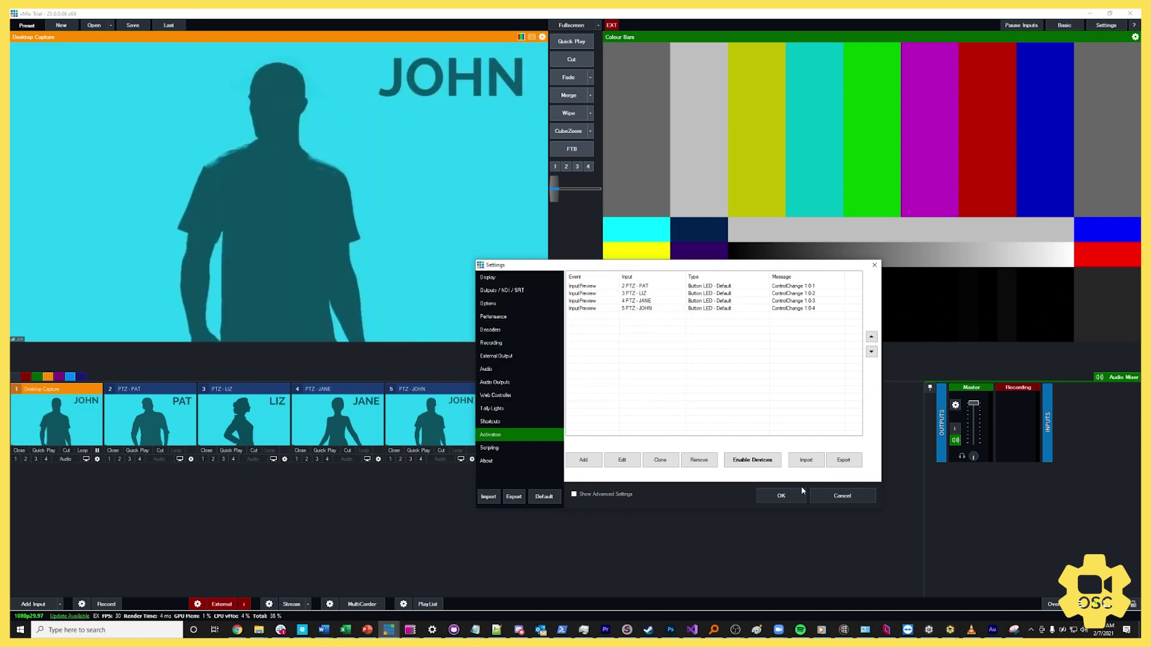
Clone the JOHN activator and retarget the copy to 6 Colour Bars with note value 5.
drag(600, 265, 675, 312)
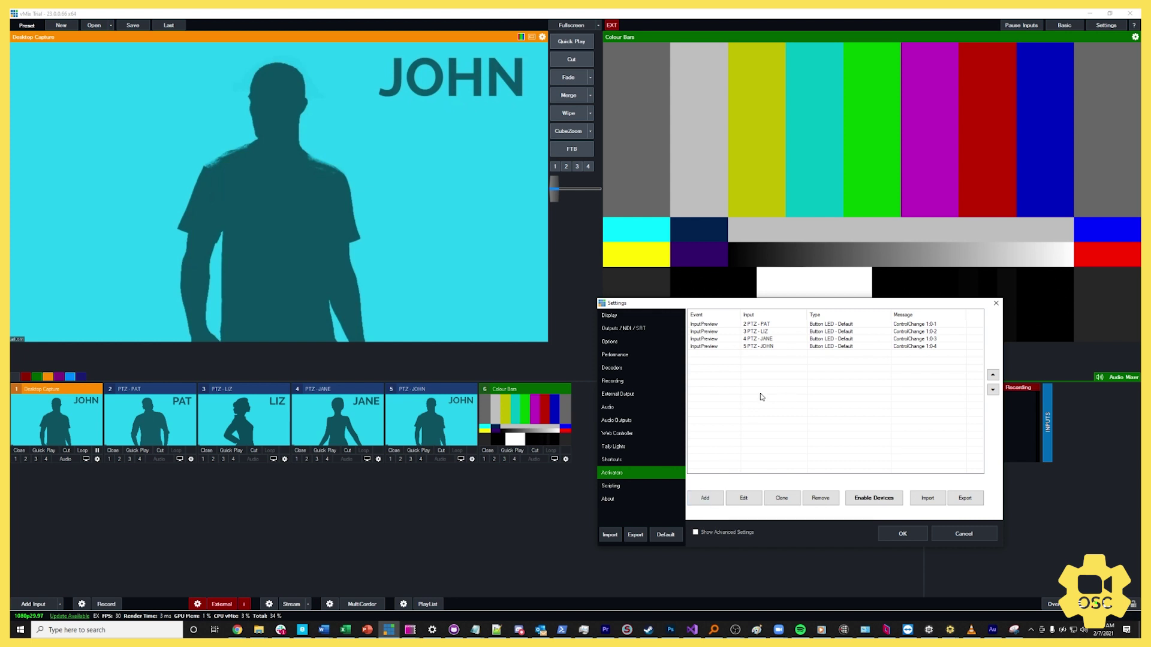
click(705, 348)
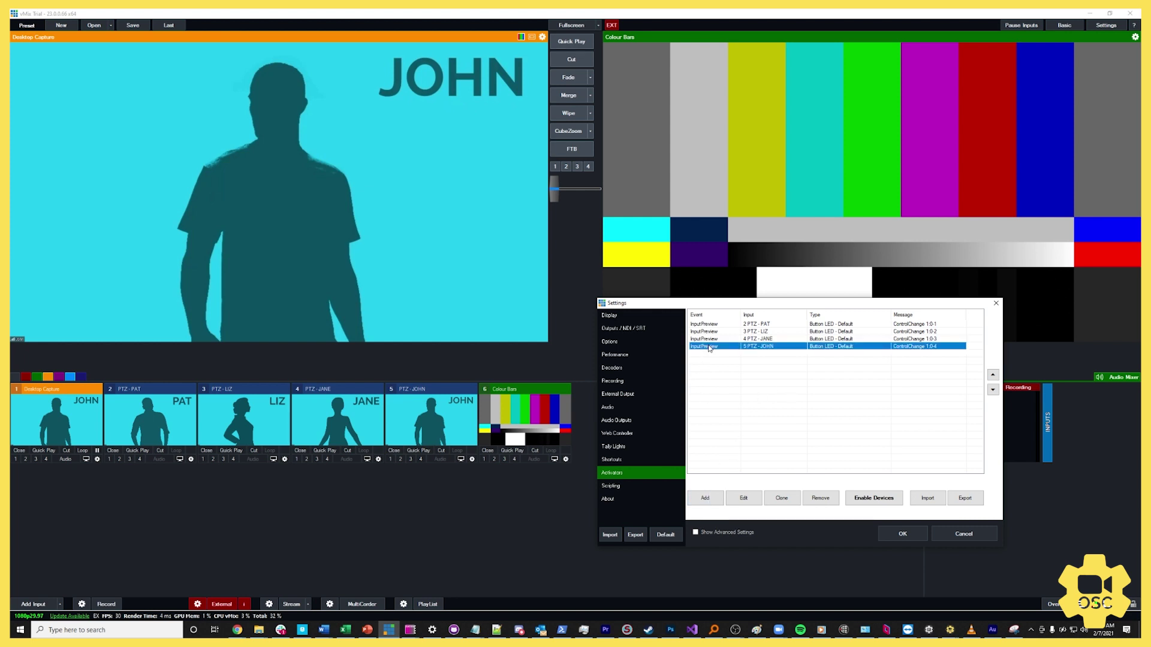
click(780, 498)
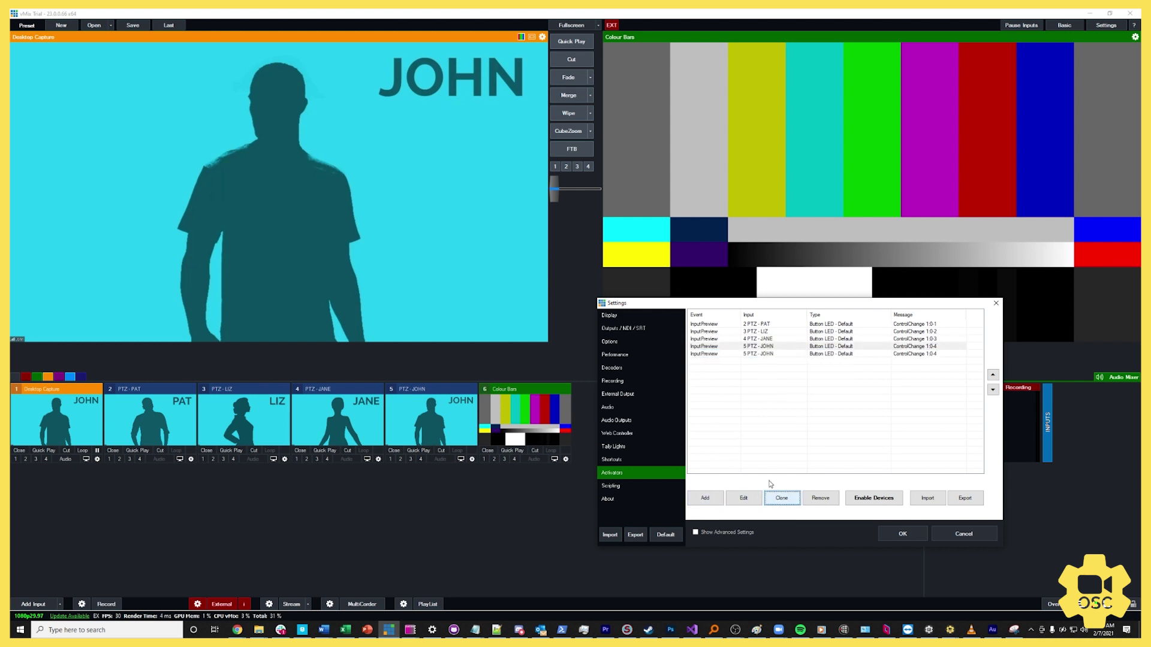
click(749, 354)
click(737, 498)
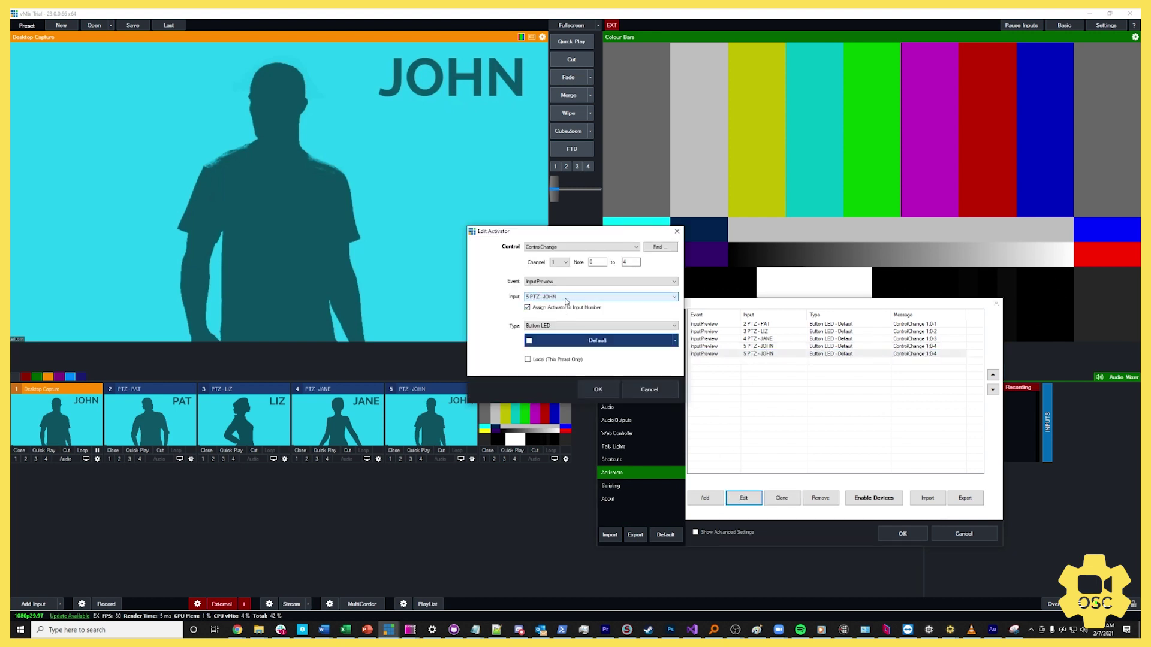
click(566, 301)
click(566, 311)
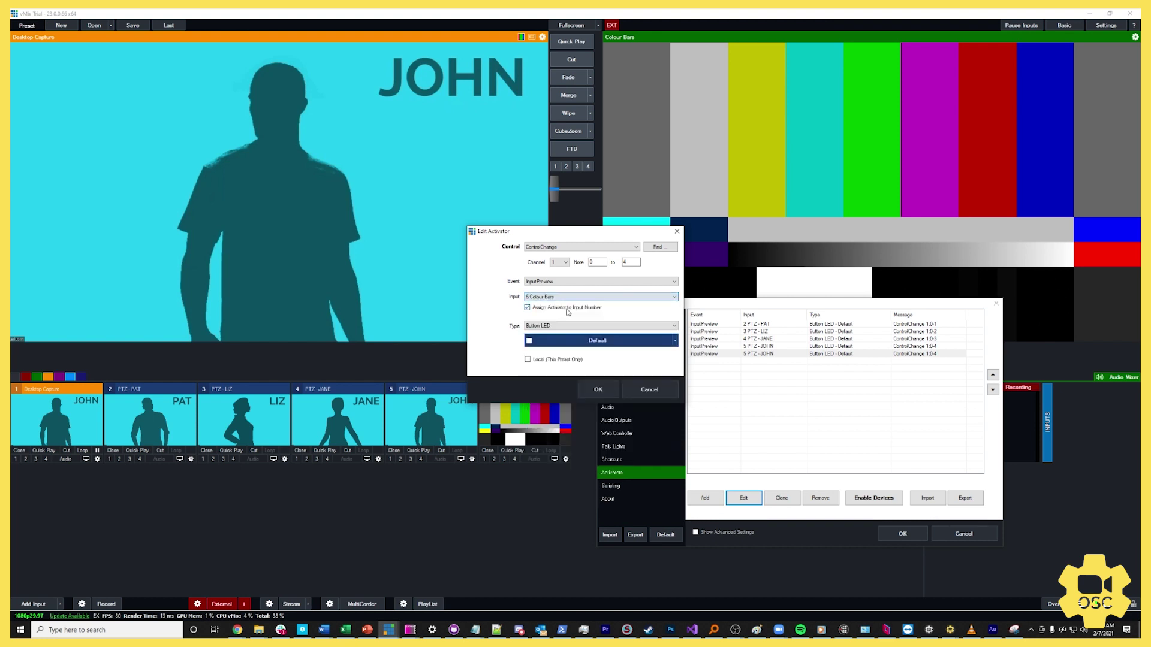
drag(629, 264, 618, 267)
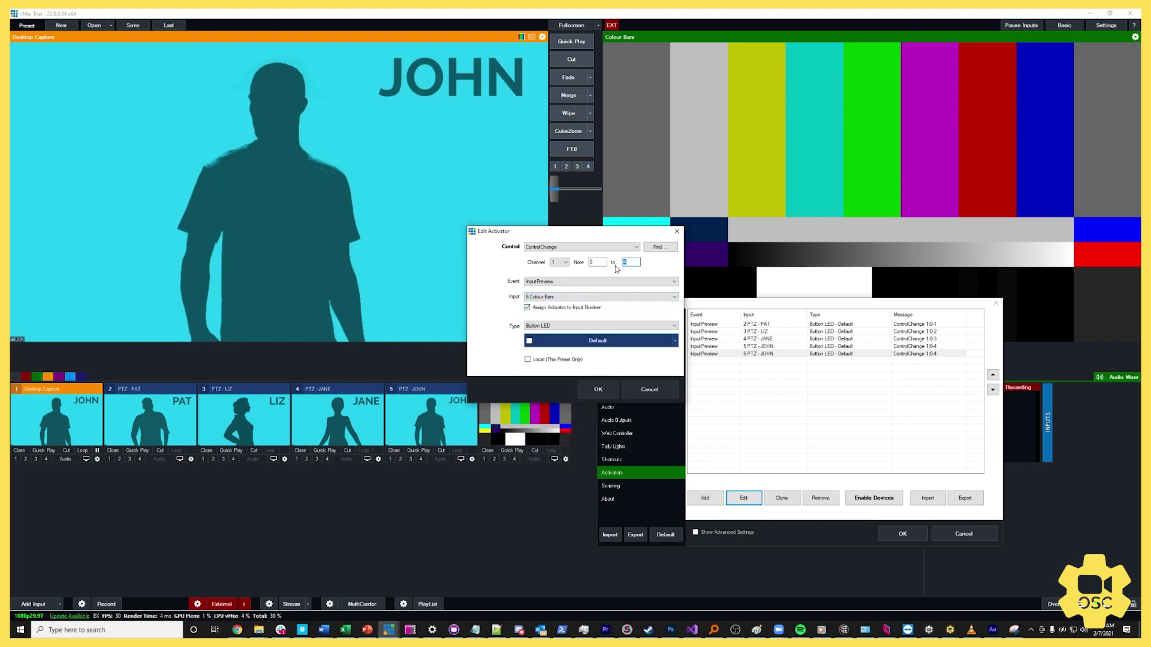
text(5)
click(598, 390)
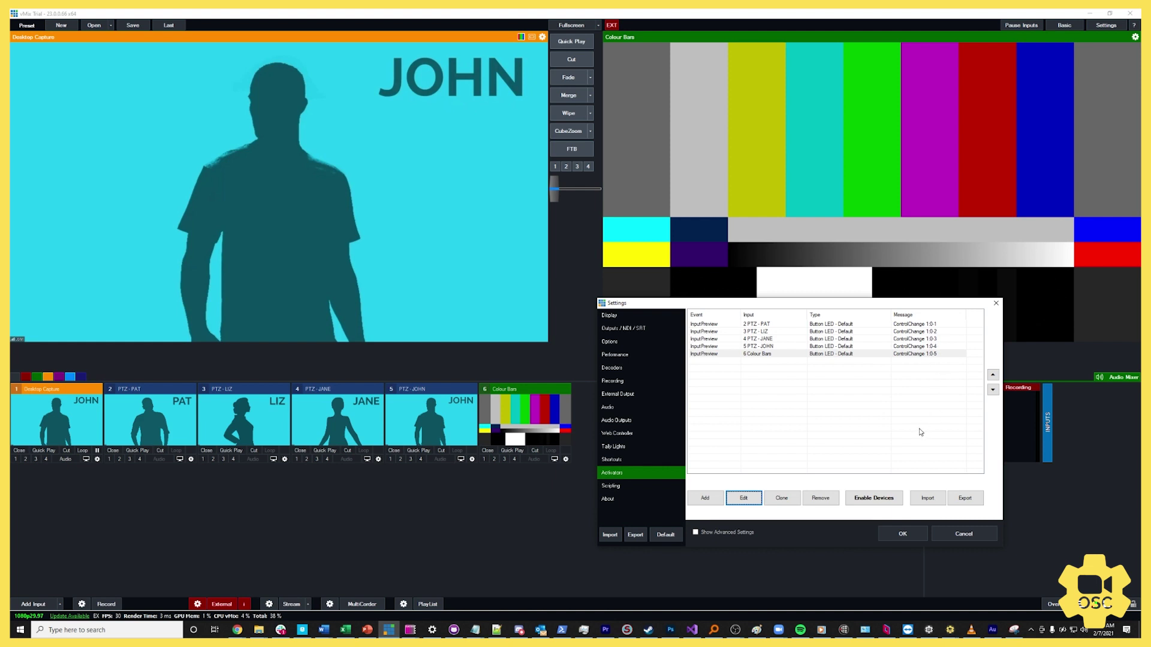
Save the settings, then preview PAT, LIZ, JANE, JOHN and Desktop Capture in turn to fire their activators.
click(902, 534)
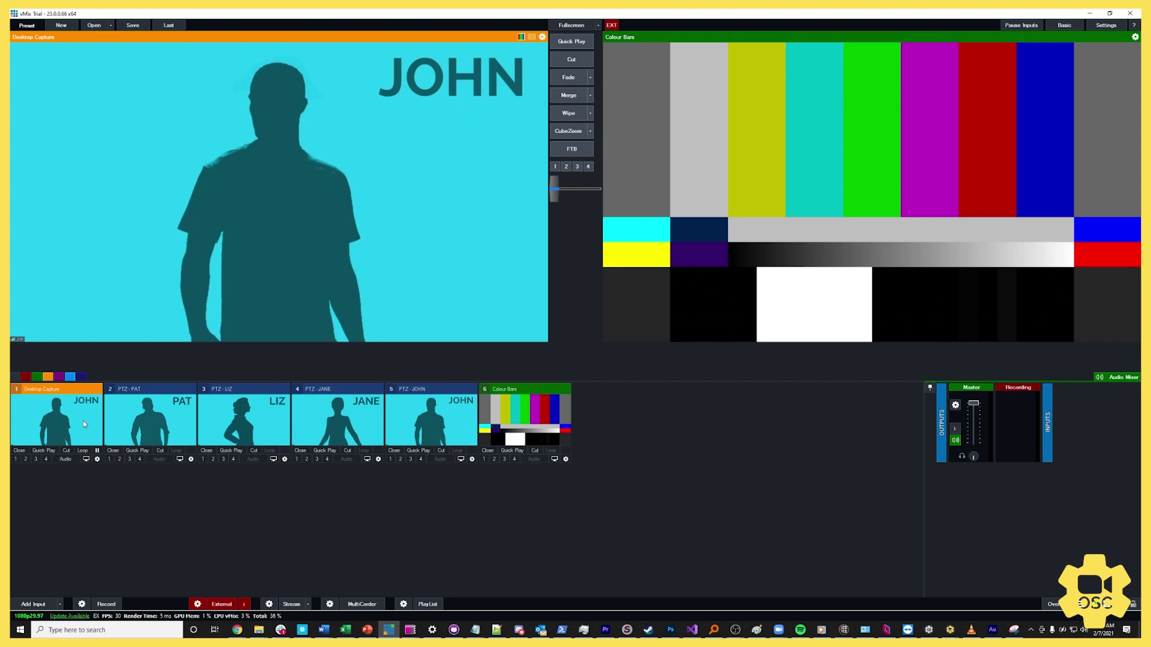
click(164, 419)
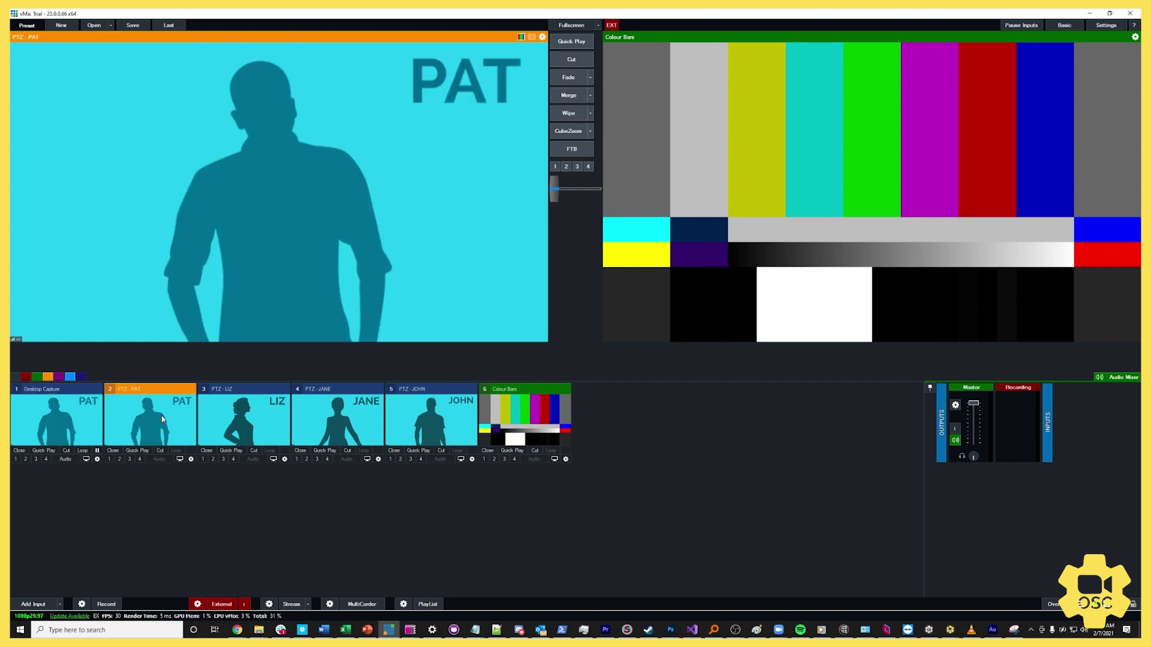
click(238, 412)
click(336, 413)
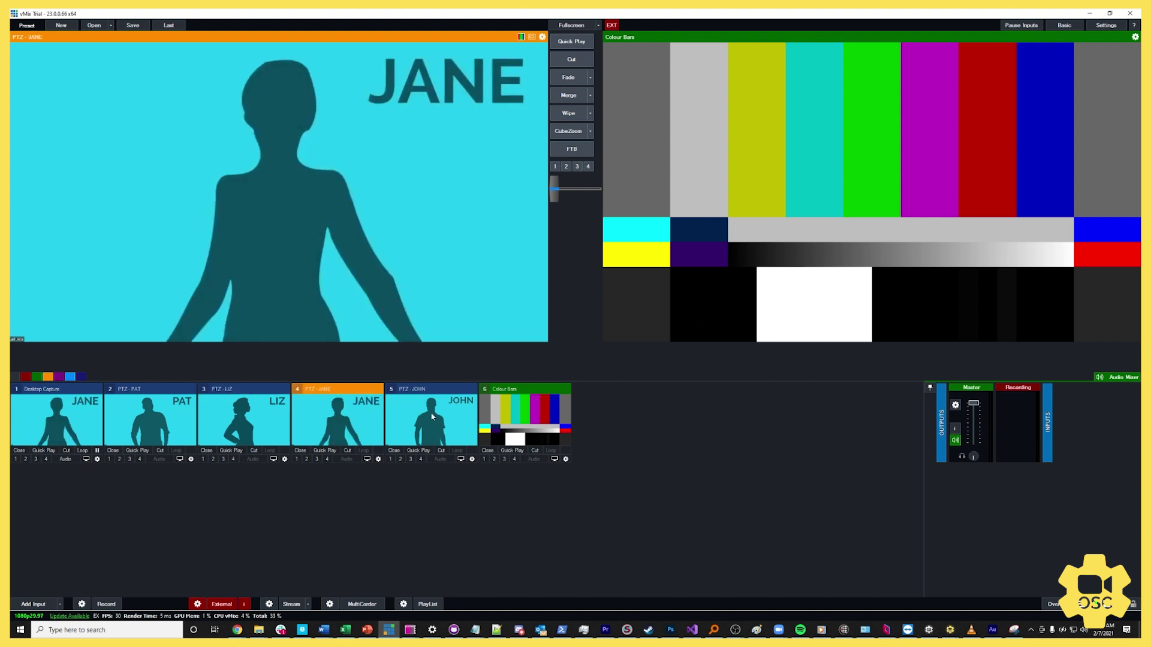
click(431, 412)
click(343, 428)
click(250, 430)
click(149, 426)
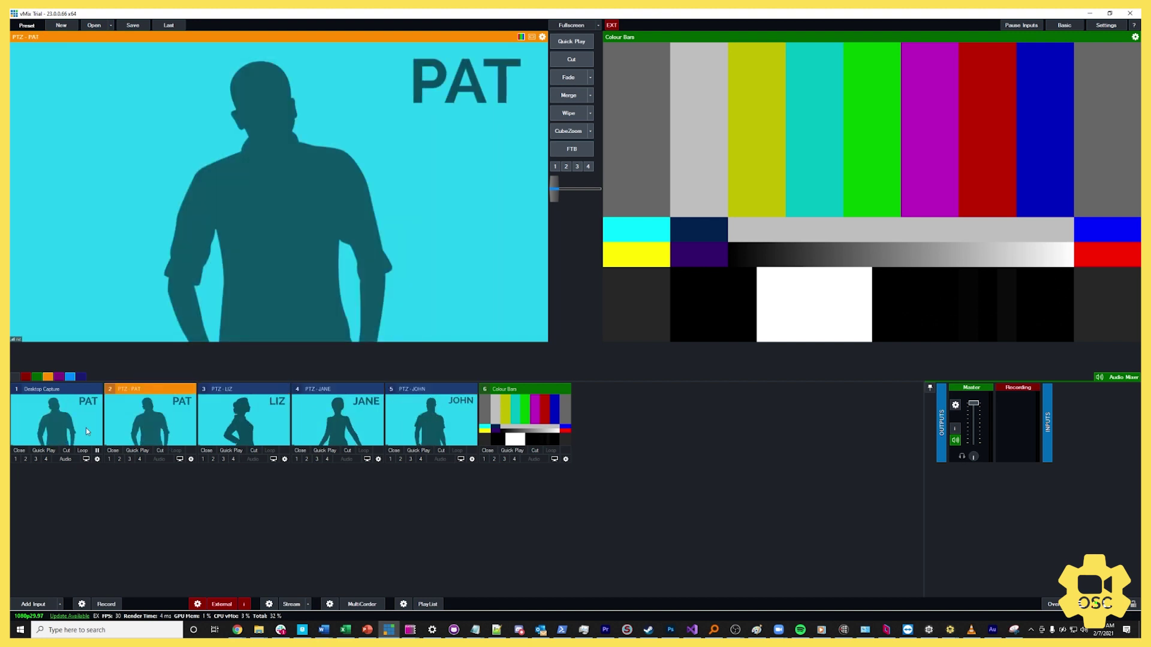
click(85, 428)
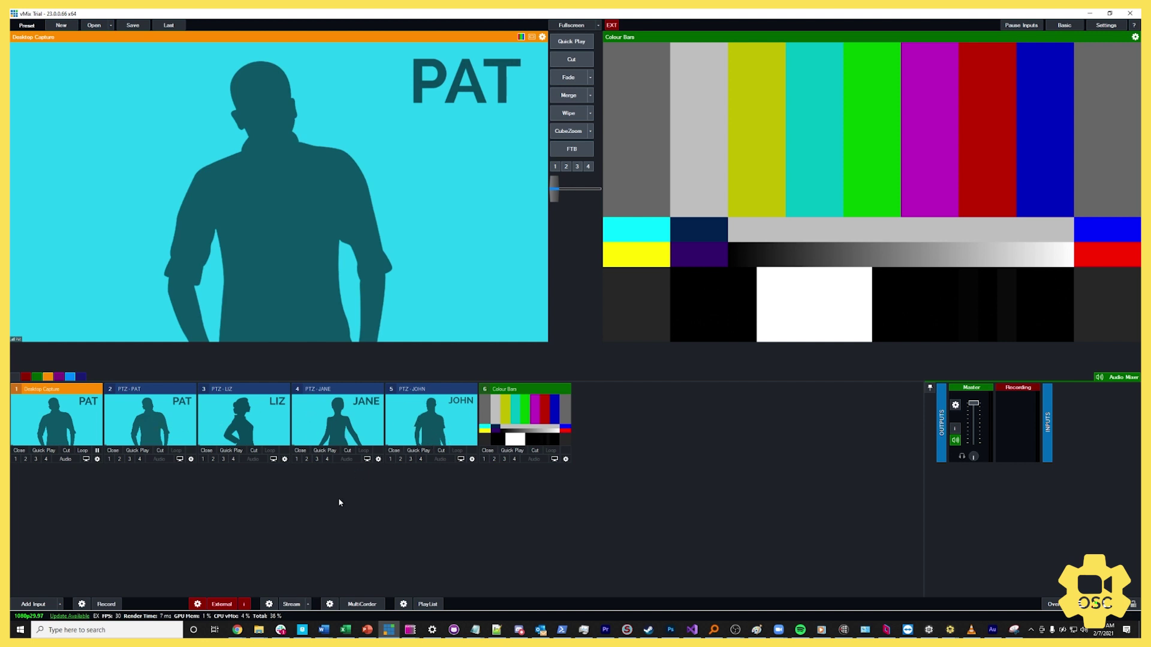
Preview JANE, then fade twice so Colour Bars ends up back on program.
click(352, 399)
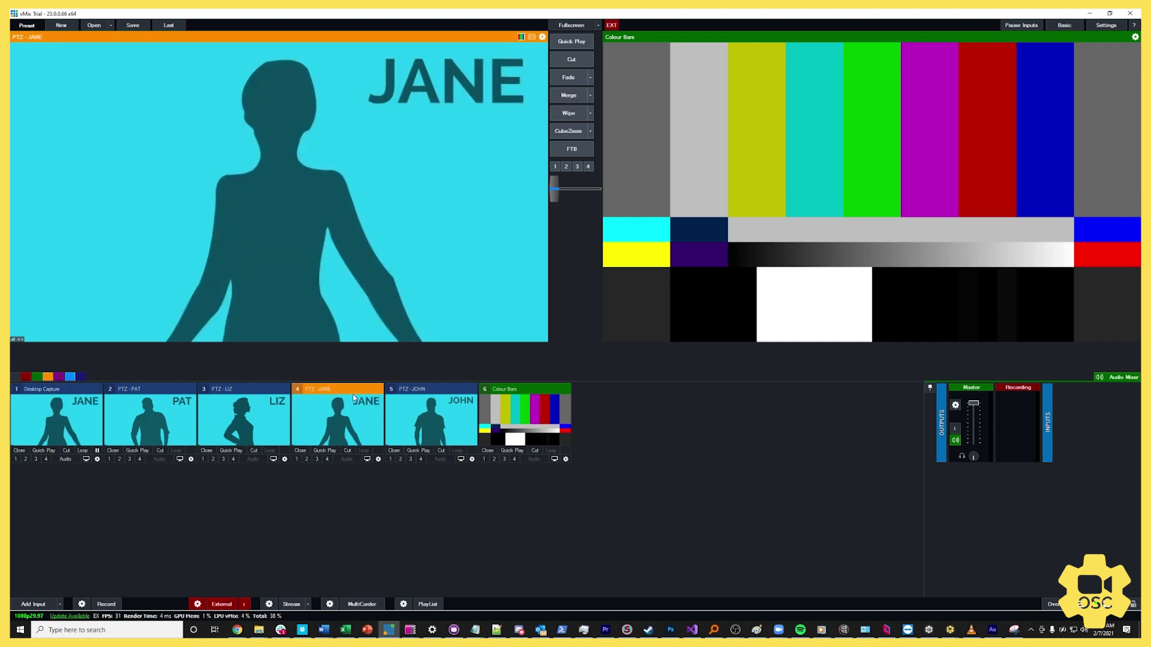
click(564, 79)
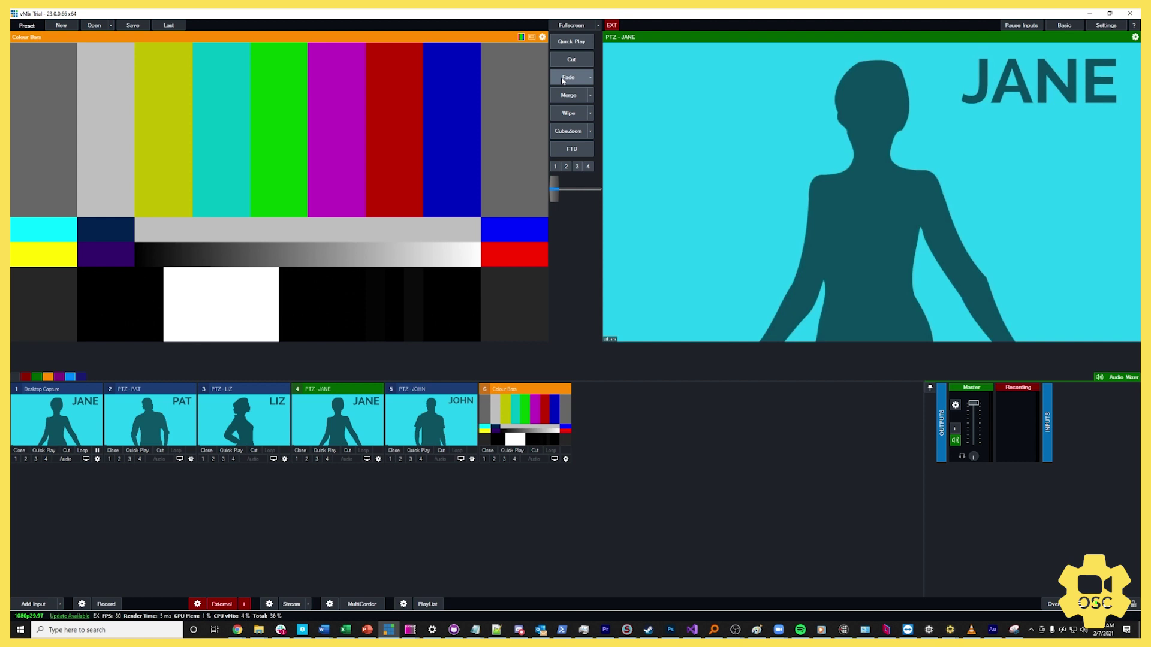
click(564, 78)
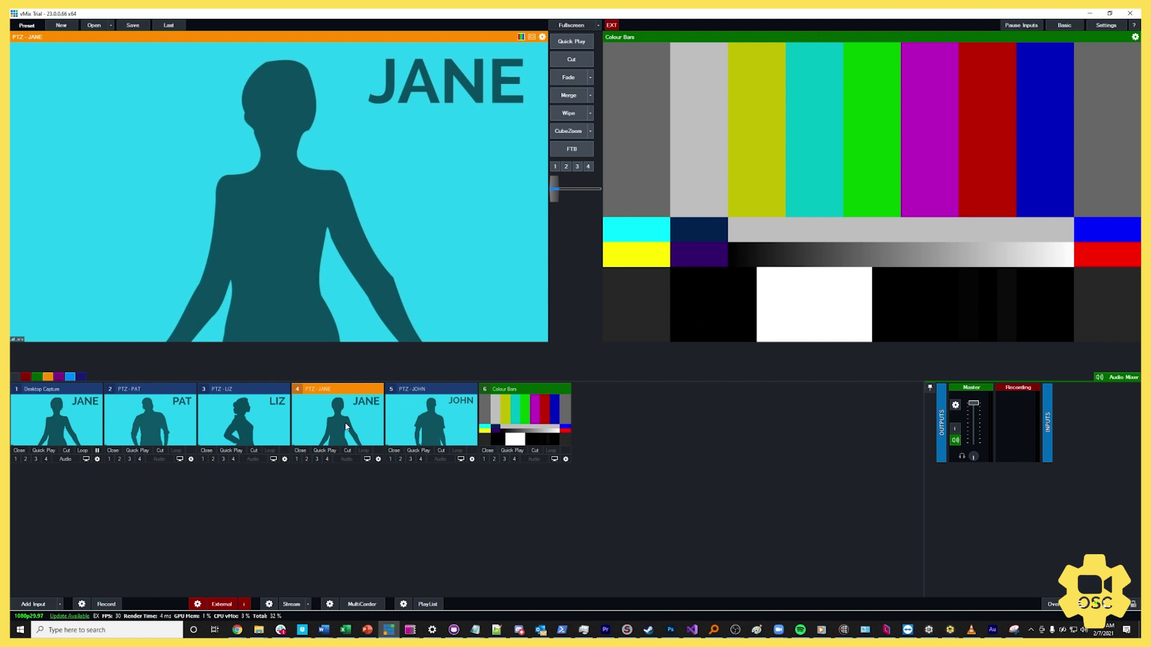
click(475, 630)
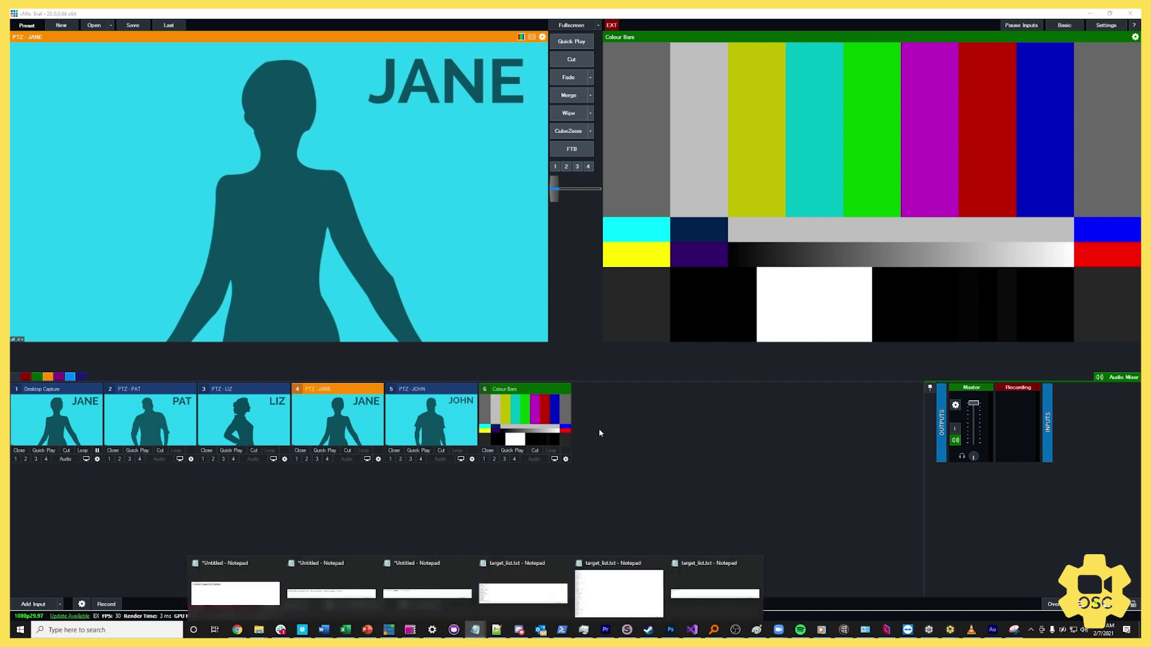
click(714, 593)
drag(254, 459, 167, 423)
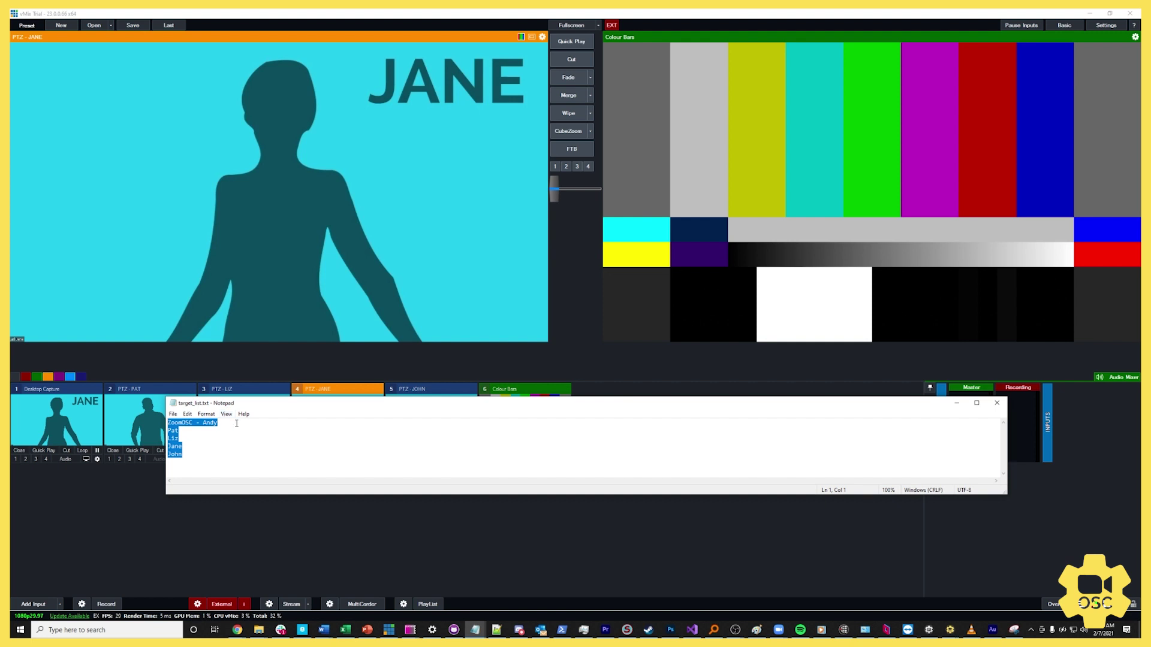
drag(240, 406, 187, 481)
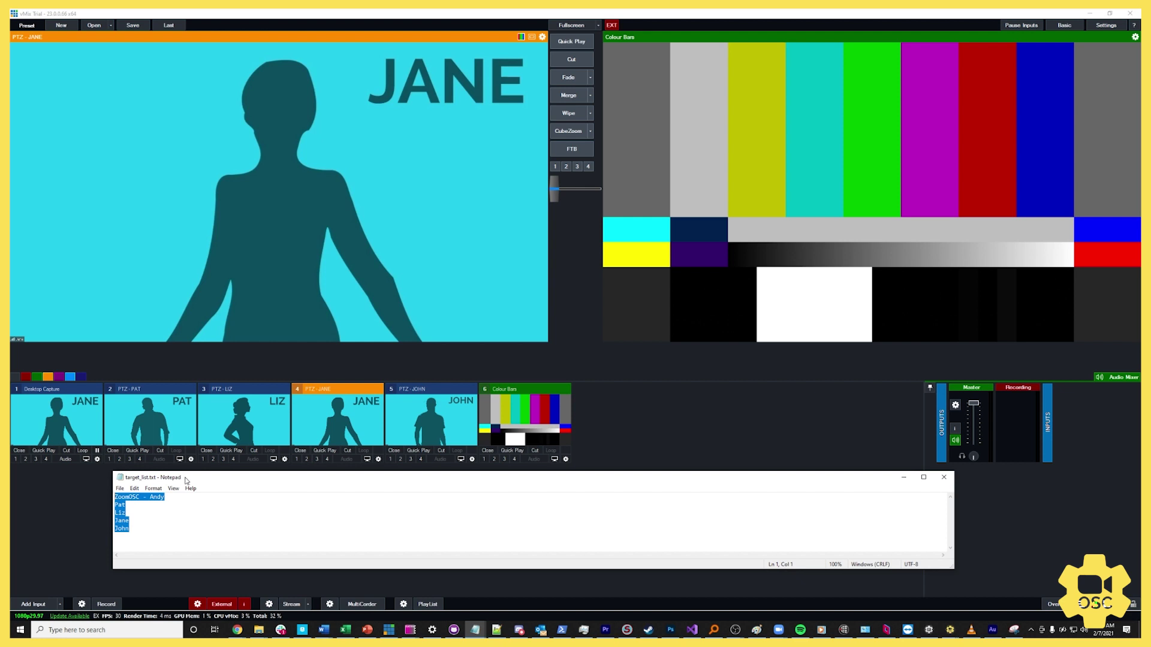
drag(186, 481, 193, 415)
click(193, 464)
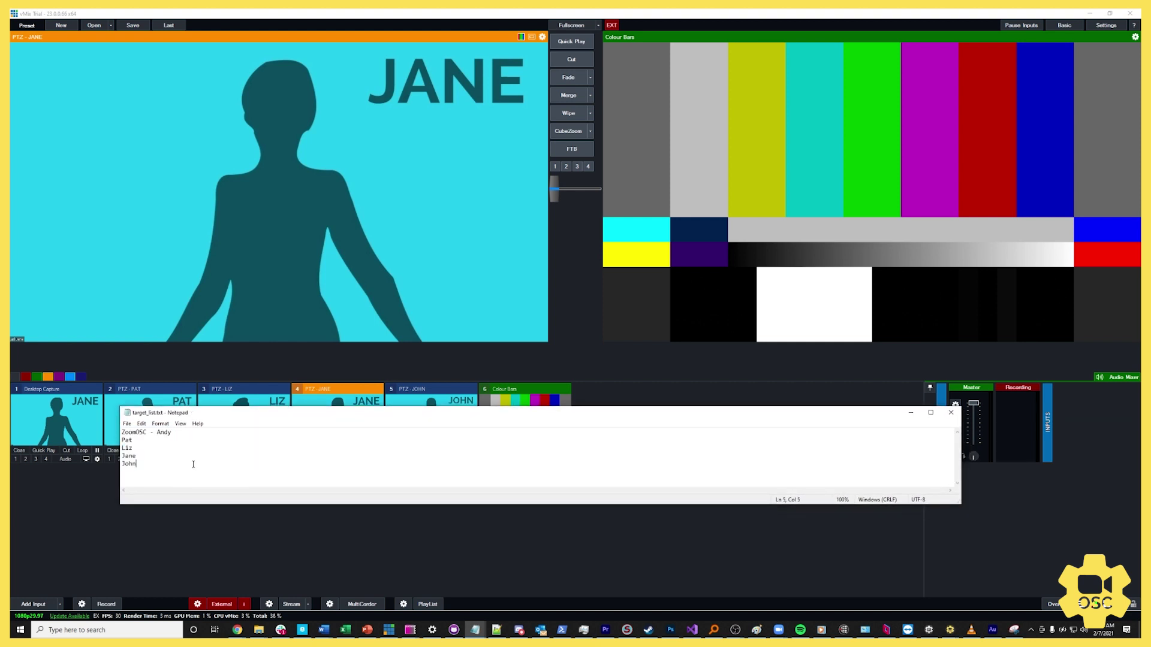
drag(184, 476, 113, 430)
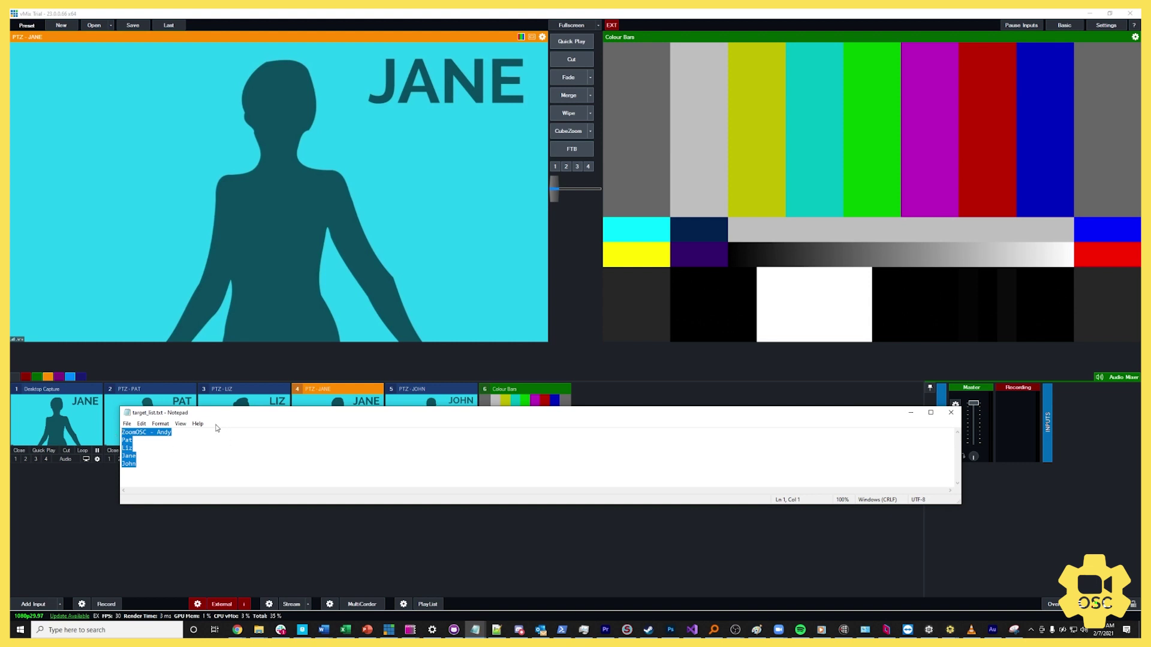
drag(211, 414, 250, 471)
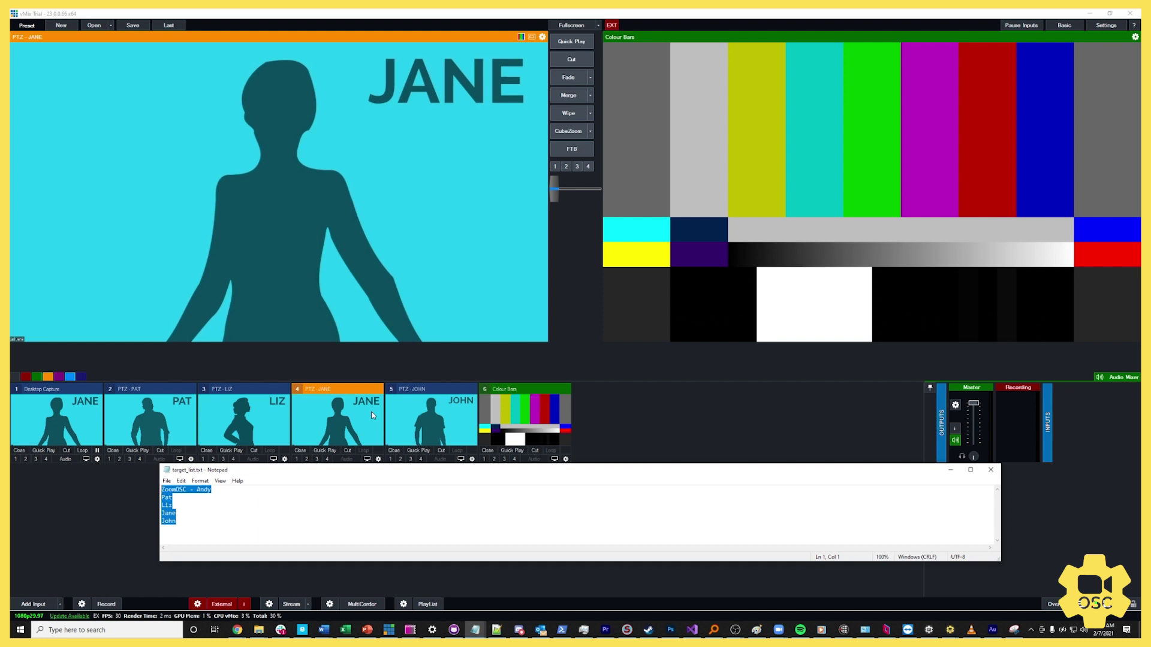
click(951, 470)
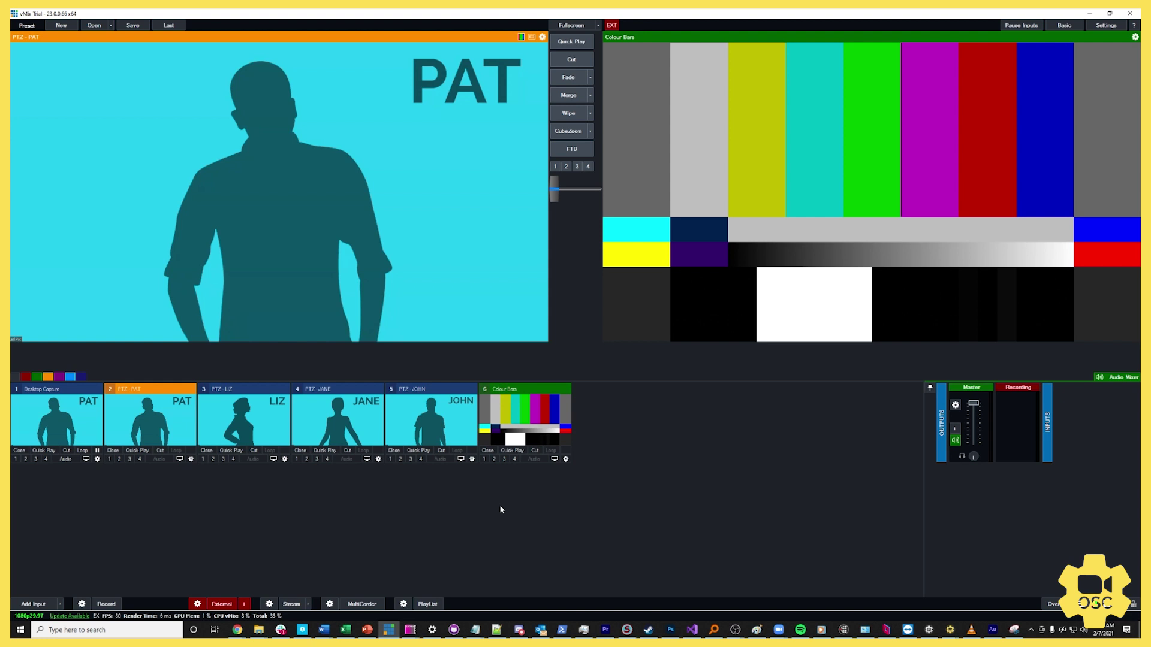
click(332, 433)
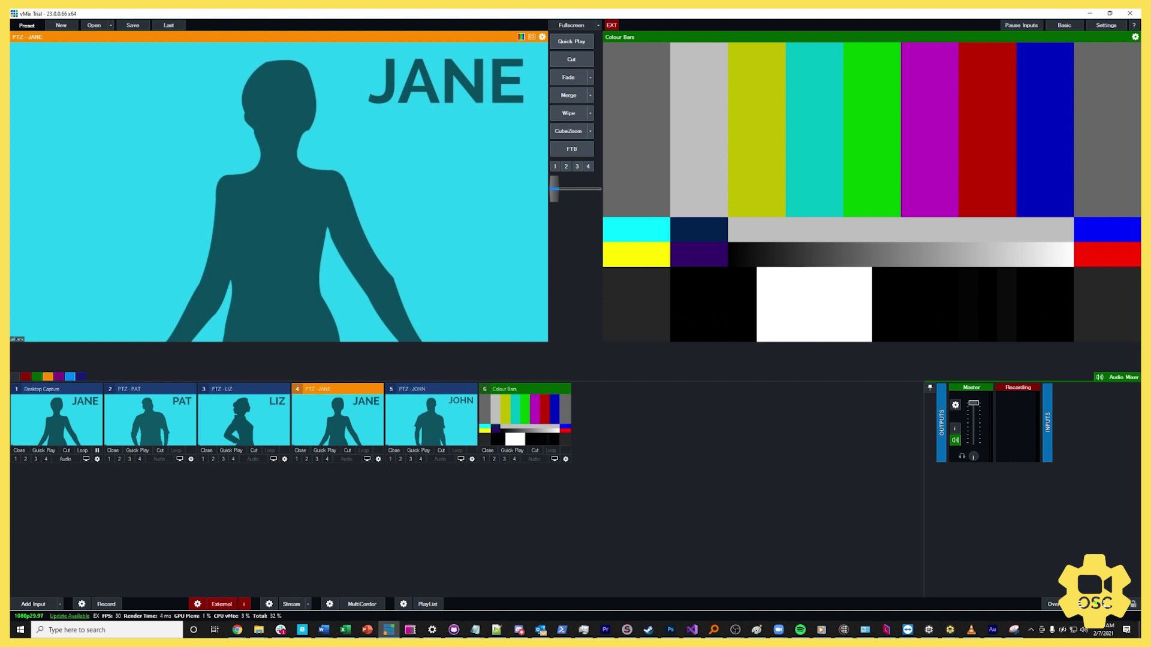
key(super+e)
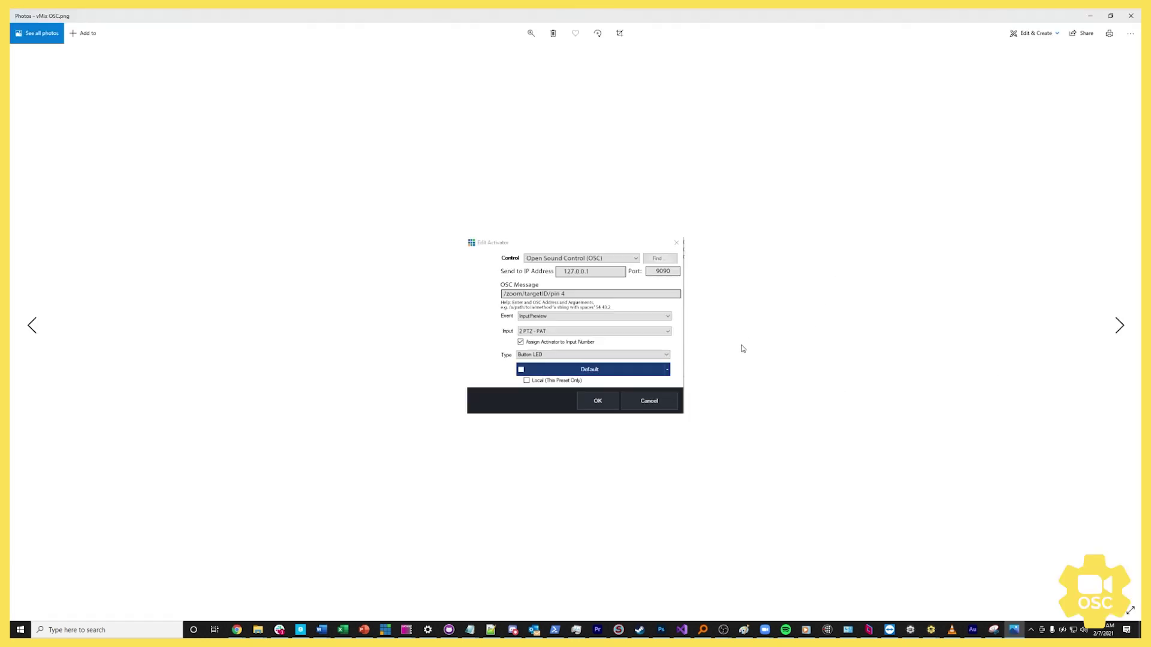
Zoom in on the vMix OSC.png screenshot of the /zoom/targetID/pin 4 activator.
scroll(632, 272, up, 2)
scroll(637, 282, up, 1)
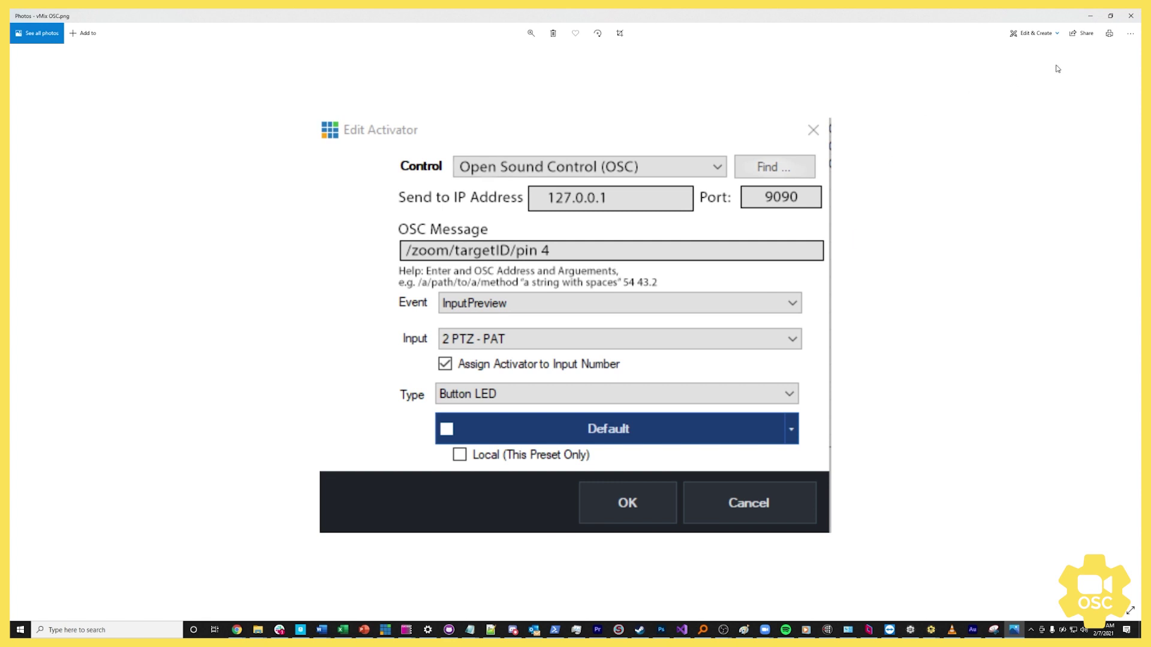
Minimize the Photos window to bring the vMix mixer back to the front.
click(1090, 16)
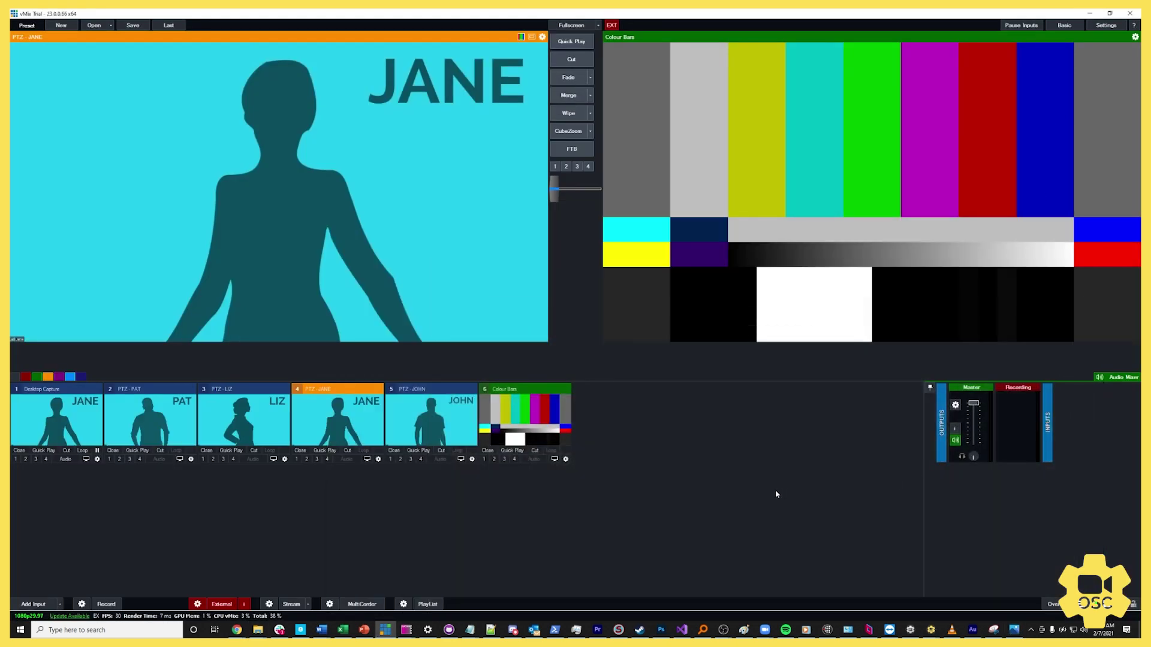